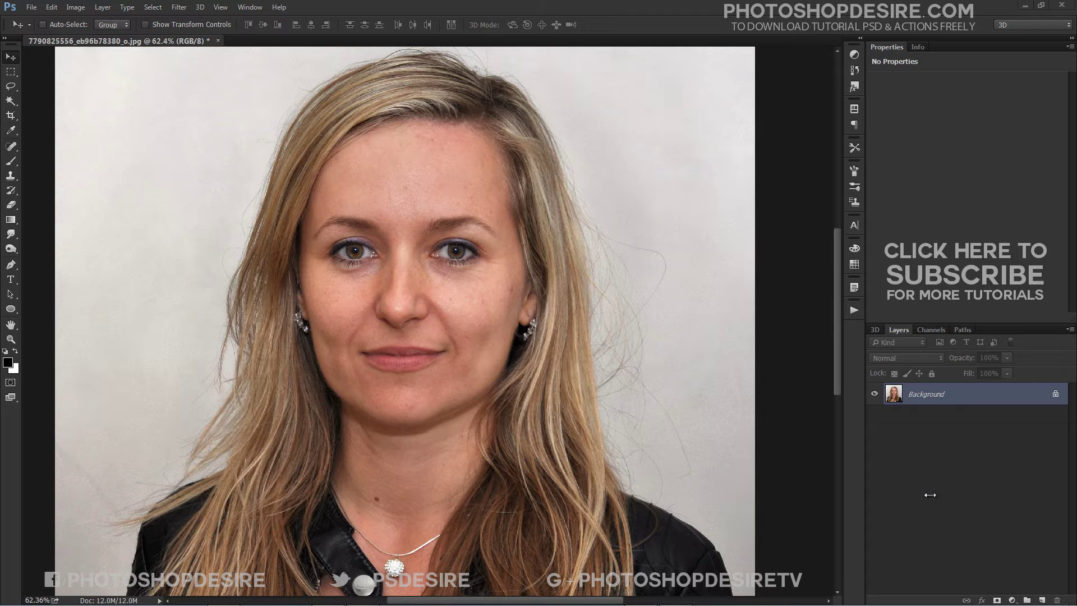
Step: Duplicate the Background layer as a new layer named 'Spots Remove'
{"action": "right_click", "coordinate": [953, 398]}
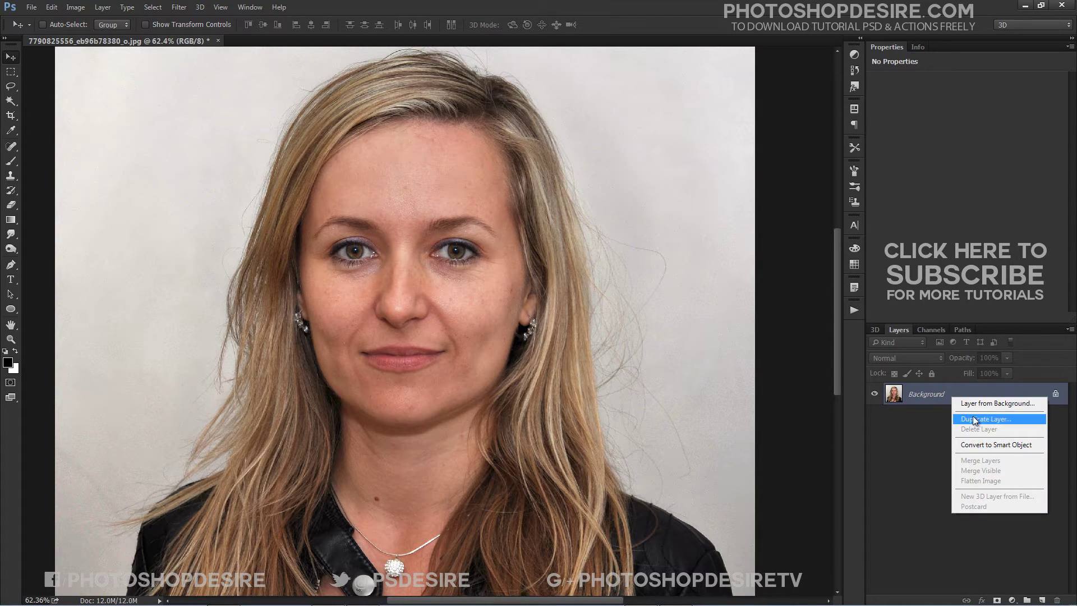
{"action": "left_click", "coordinate": [973, 418]}
{"action": "type", "text": "Spots R"}
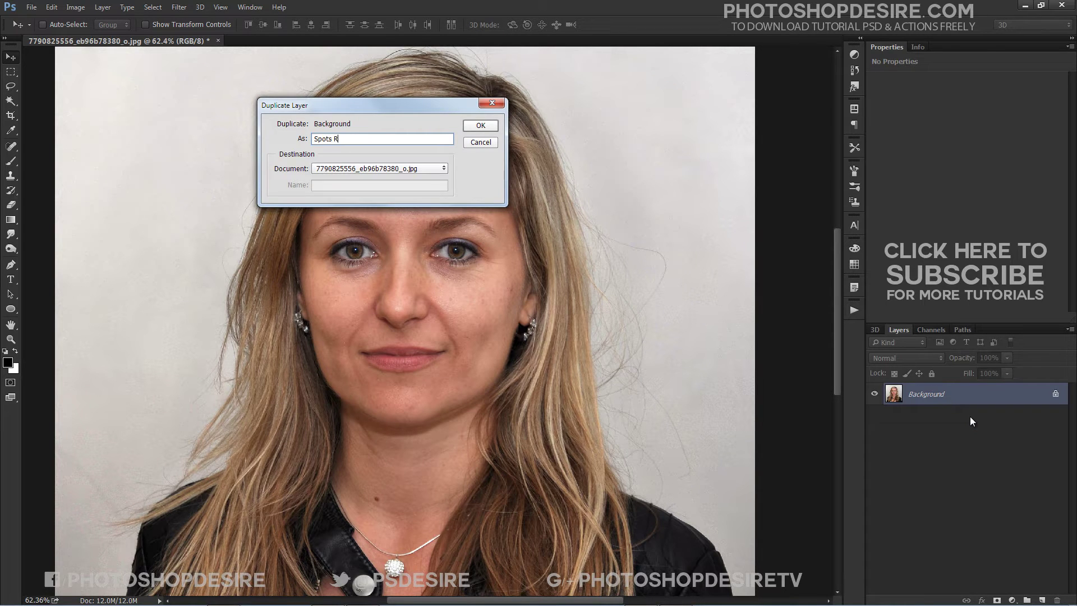
{"action": "type", "text": "emove"}
{"action": "left_click", "coordinate": [481, 126]}
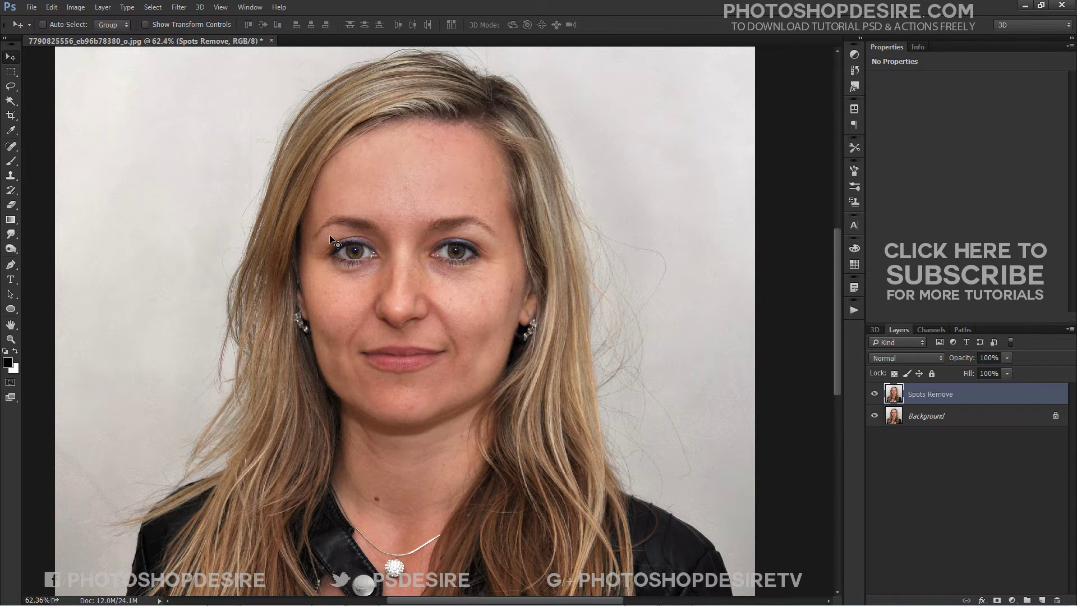
Step: Set the Spot Healing Brush to Lighten mode at 32 px and heal a forehead blemish
{"action": "left_click", "coordinate": [14, 144]}
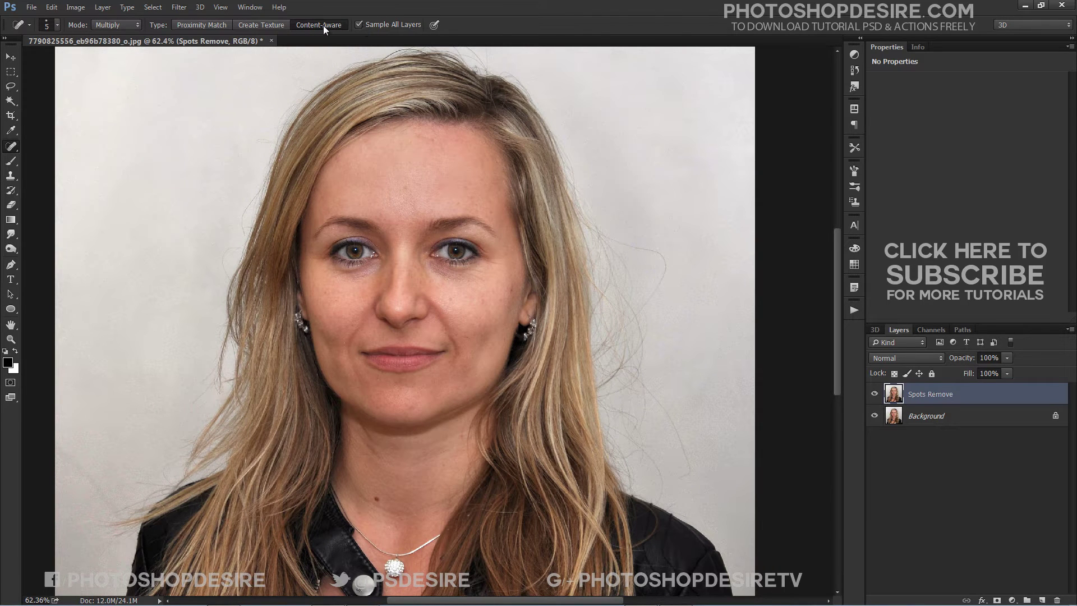
{"action": "left_click", "coordinate": [130, 23]}
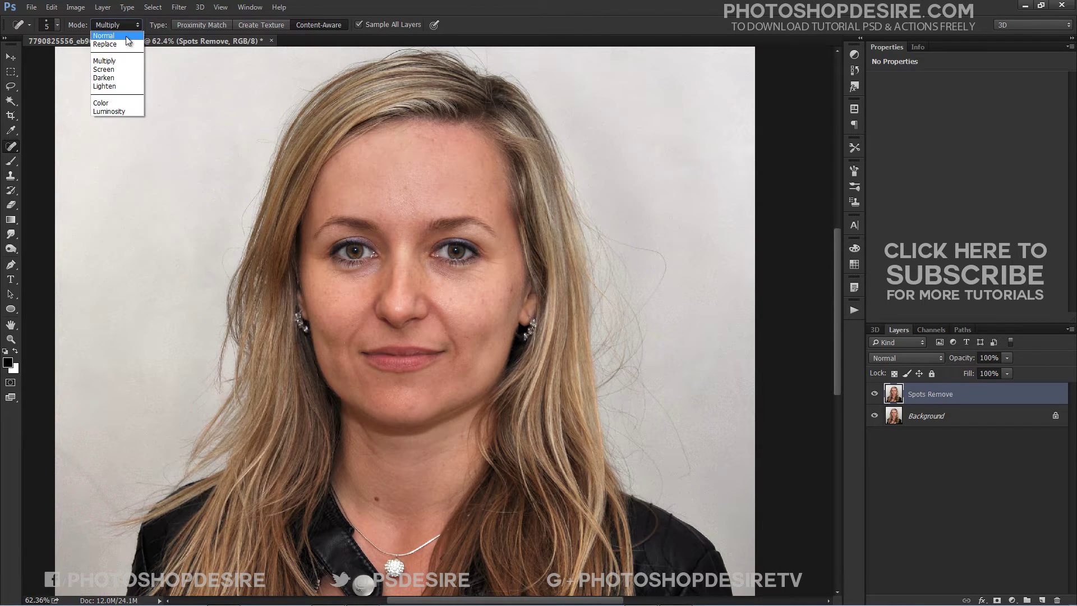
{"action": "left_click", "coordinate": [122, 86]}
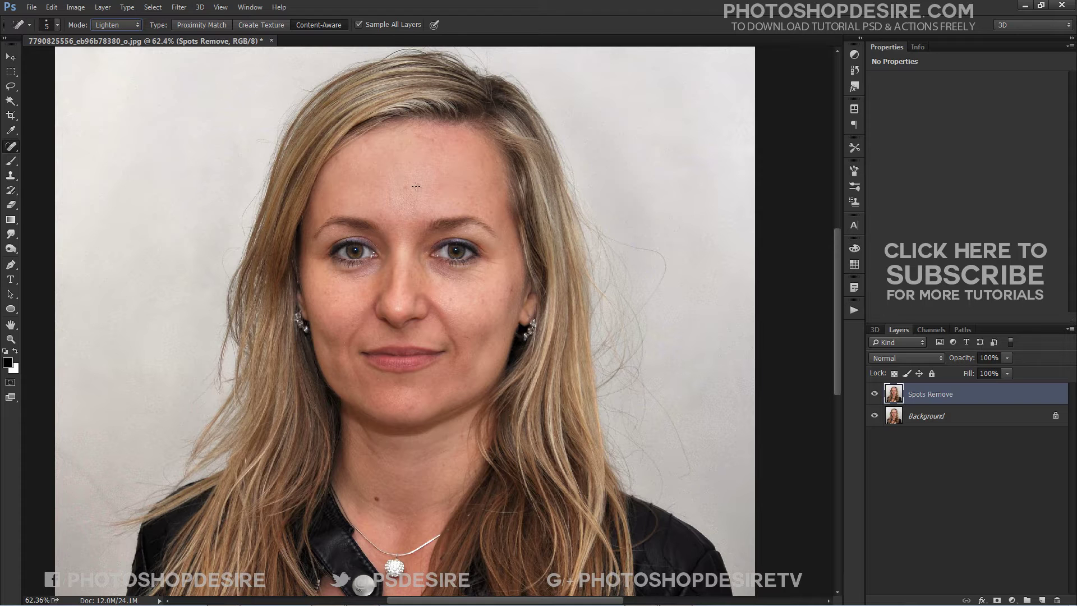
{"action": "left_click", "coordinate": [56, 26]}
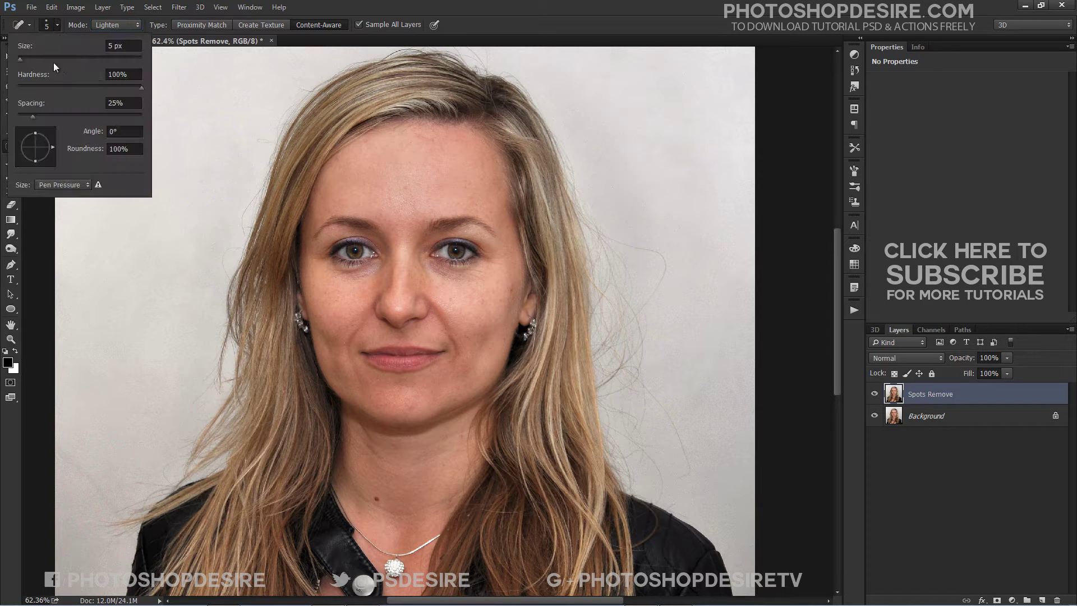
{"action": "left_click_drag", "start_coordinate": [20, 59], "coordinate": [30, 59]}
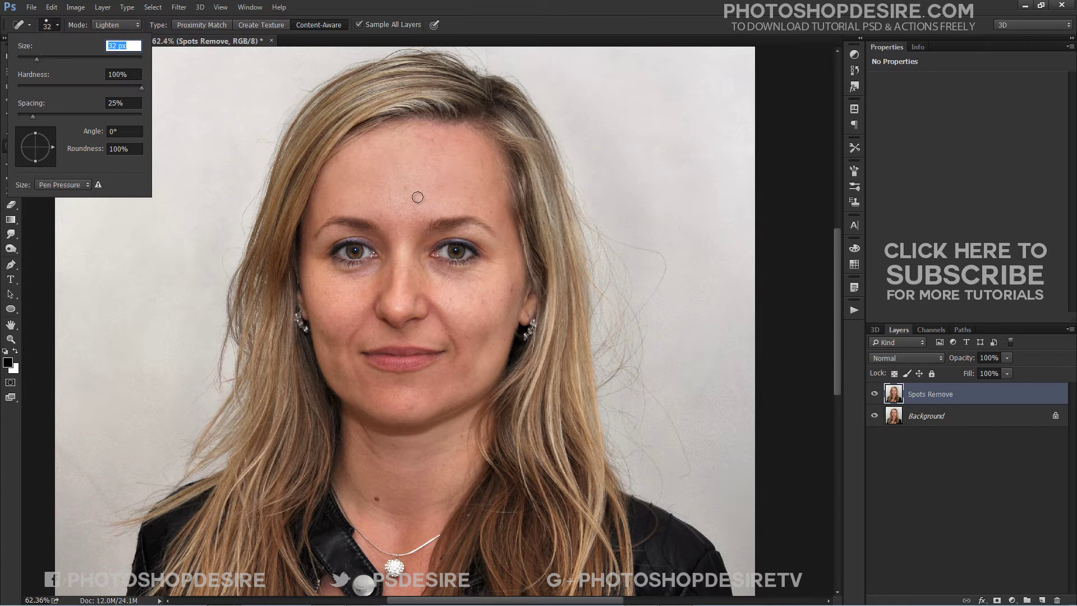
{"action": "key", "text": "Return"}
{"action": "left_click_drag", "start_coordinate": [416, 195], "coordinate": [416, 185]}
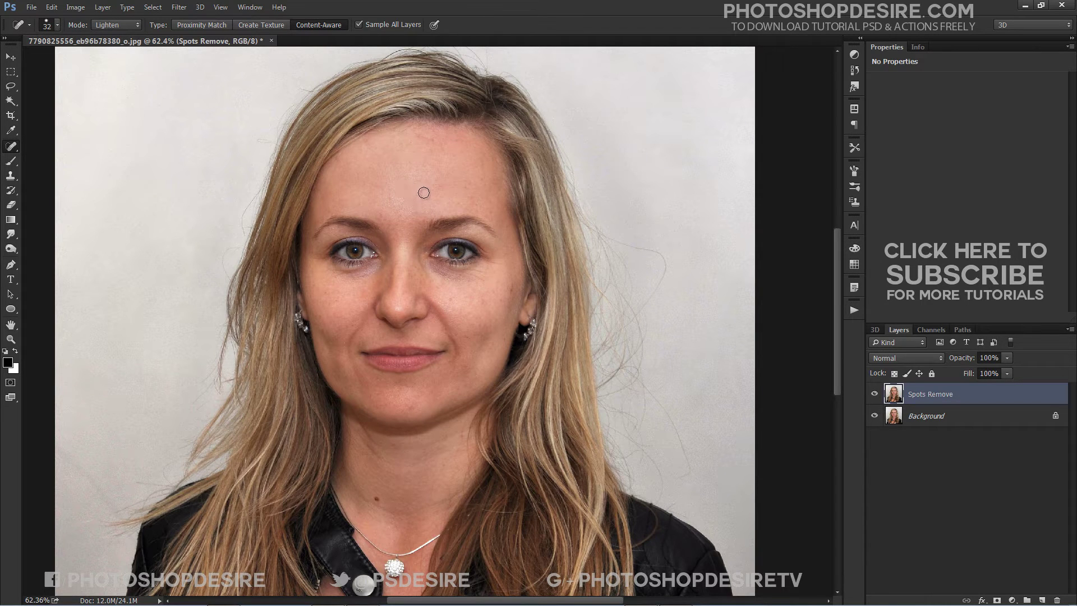
Step: Heal the blemishes across the forehead and both cheeks on the Spots Remove layer
{"action": "left_click", "coordinate": [478, 195]}
{"action": "left_click", "coordinate": [438, 183]}
{"action": "left_click", "coordinate": [368, 145]}
{"action": "left_click", "coordinate": [444, 277]}
{"action": "left_click", "coordinate": [449, 299]}
{"action": "left_click", "coordinate": [470, 319]}
{"action": "left_click", "coordinate": [500, 303]}
{"action": "left_click", "coordinate": [511, 291]}
{"action": "left_click", "coordinate": [472, 341]}
{"action": "left_click", "coordinate": [494, 324]}
{"action": "left_click", "coordinate": [322, 330]}
{"action": "left_click", "coordinate": [327, 290]}
{"action": "left_click", "coordinate": [320, 308]}
Step: Heal spots along the hairline, above the eyebrows, on the chin, and the neck mole
{"action": "left_click", "coordinate": [424, 139]}
{"action": "left_click", "coordinate": [454, 149]}
{"action": "left_click", "coordinate": [454, 138]}
{"action": "left_click", "coordinate": [441, 145]}
{"action": "left_click", "coordinate": [461, 204]}
{"action": "left_click", "coordinate": [475, 208]}
{"action": "left_click", "coordinate": [492, 215]}
{"action": "left_click", "coordinate": [375, 190]}
{"action": "left_click", "coordinate": [328, 206]}
{"action": "left_click", "coordinate": [346, 183]}
{"action": "left_click", "coordinate": [390, 421]}
{"action": "left_click", "coordinate": [411, 403]}
{"action": "left_click", "coordinate": [374, 400]}
{"action": "left_click", "coordinate": [438, 401]}
{"action": "left_click", "coordinate": [380, 499]}
{"action": "left_click", "coordinate": [457, 463]}
{"action": "left_click", "coordinate": [460, 437]}
Step: Heal the remaining spots scattered over both cheeks
{"action": "left_click", "coordinate": [487, 311]}
{"action": "left_click", "coordinate": [512, 264]}
{"action": "left_click", "coordinate": [498, 296]}
{"action": "left_click", "coordinate": [407, 327]}
{"action": "left_click", "coordinate": [350, 325]}
{"action": "left_click", "coordinate": [312, 340]}
{"action": "left_click", "coordinate": [346, 267]}
{"action": "left_click", "coordinate": [351, 303]}
{"action": "left_click", "coordinate": [469, 338]}
{"action": "left_click", "coordinate": [503, 326]}
Step: Heal spots between the eyebrows, around the nose, and on the cheek near the right ear
{"action": "left_click", "coordinate": [389, 219]}
{"action": "left_click", "coordinate": [382, 218]}
{"action": "left_click", "coordinate": [400, 206]}
{"action": "left_click", "coordinate": [421, 200]}
{"action": "left_click", "coordinate": [418, 273]}
{"action": "left_click", "coordinate": [458, 291]}
{"action": "left_click", "coordinate": [421, 296]}
{"action": "left_click", "coordinate": [423, 276]}
{"action": "left_click", "coordinate": [327, 298]}
{"action": "left_click", "coordinate": [462, 330]}
{"action": "left_click", "coordinate": [492, 318]}
{"action": "left_click", "coordinate": [534, 358]}
{"action": "left_click", "coordinate": [498, 323]}
{"action": "left_click", "coordinate": [505, 342]}
Step: Toggle the Spots Remove layer's visibility to compare the retouch with the original
{"action": "left_click", "coordinate": [875, 393]}
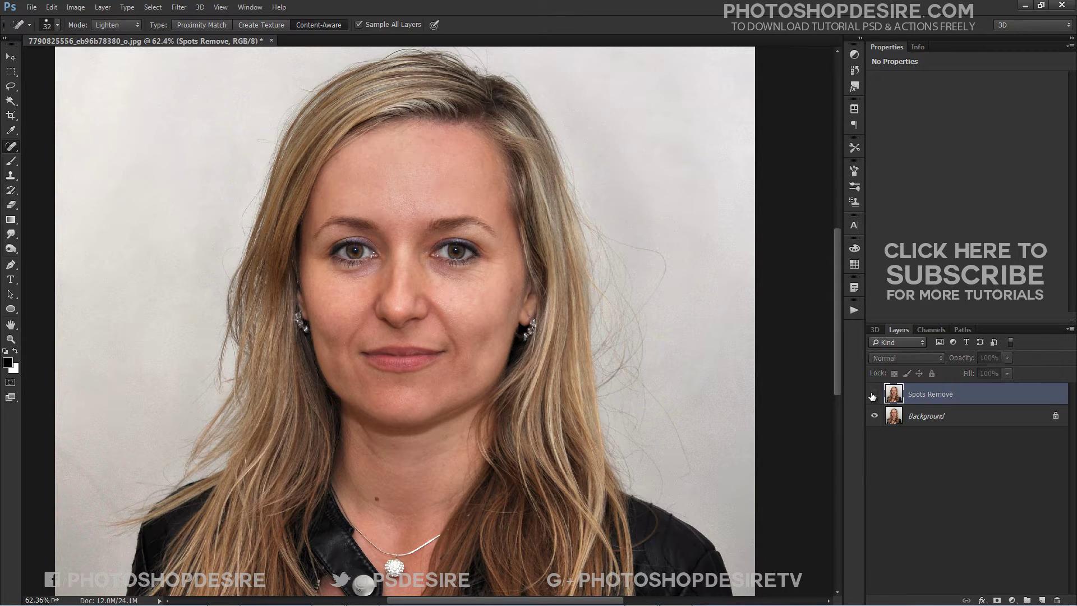
{"action": "left_click", "coordinate": [873, 394]}
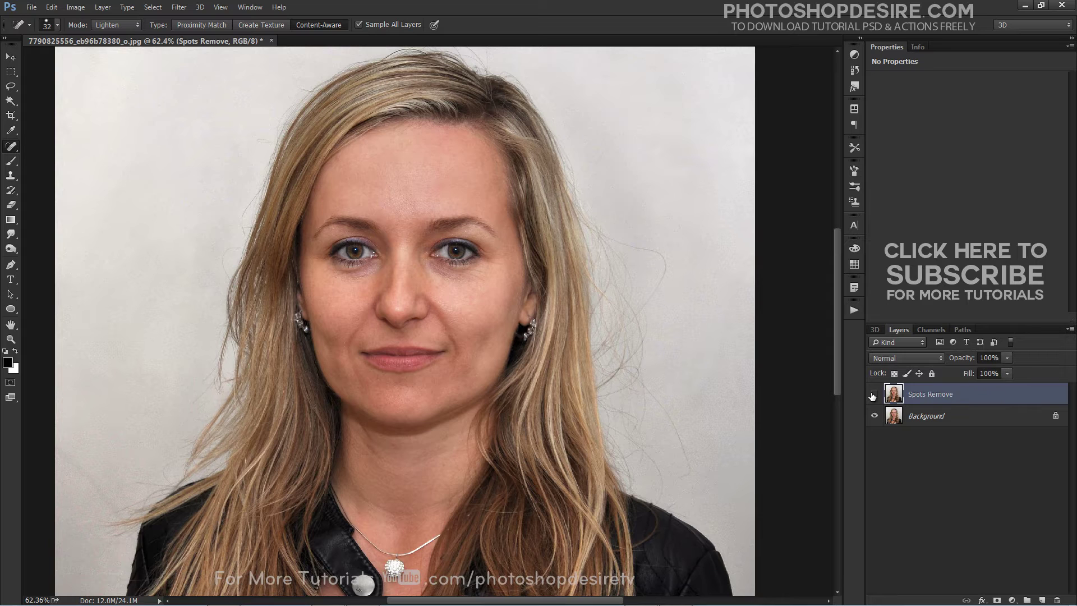
{"action": "left_click", "coordinate": [874, 394]}
Step: Duplicate the Spots Remove layer as 'Soft Skin' at the top of the stack
{"action": "right_click", "coordinate": [947, 397]}
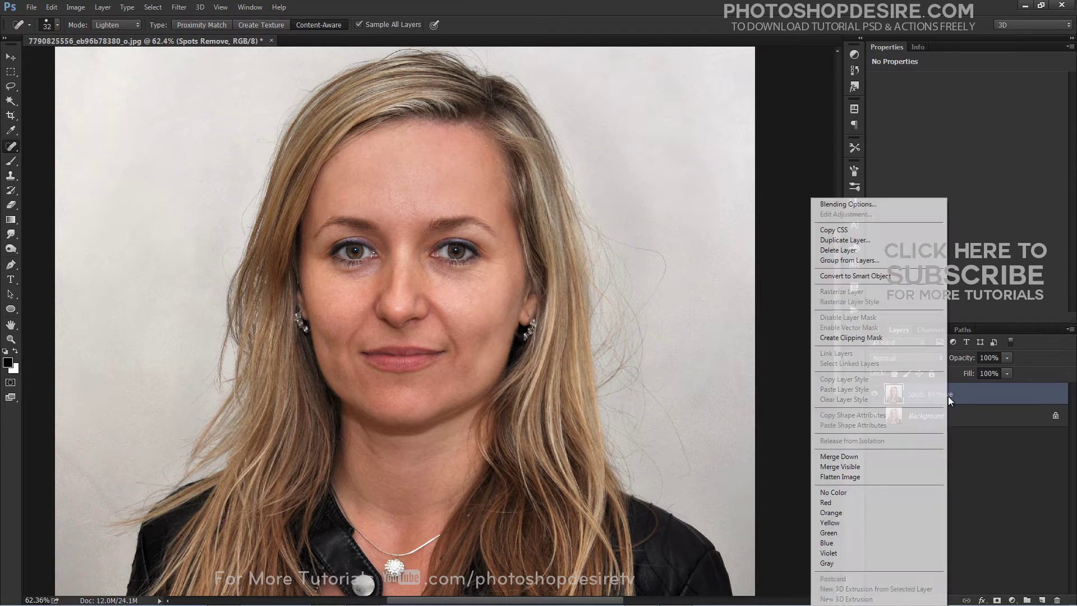
{"action": "left_click", "coordinate": [844, 239]}
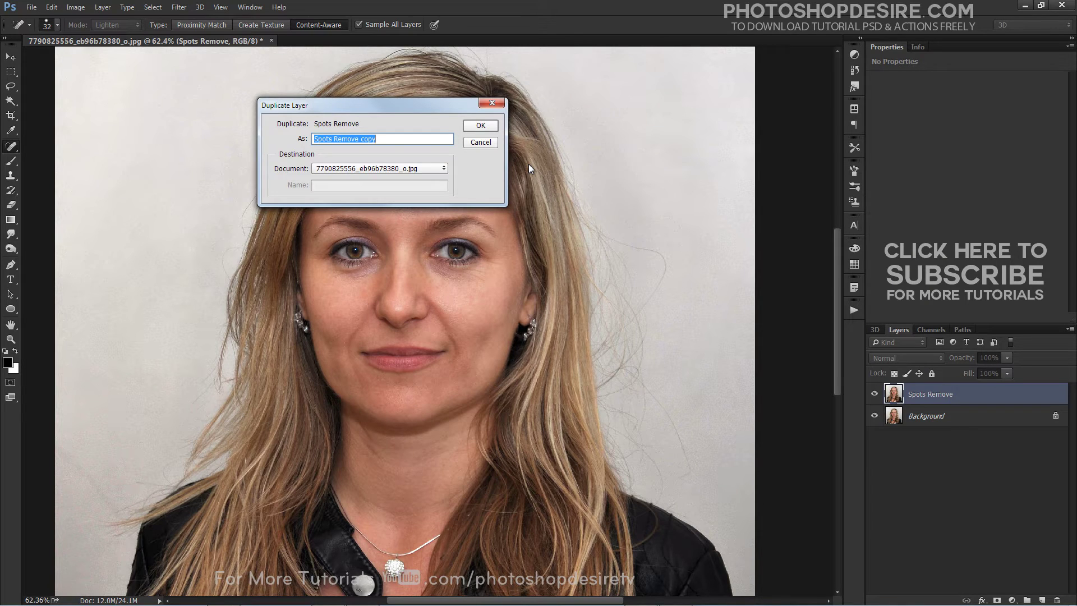
{"action": "type", "text": "Soft"}
{"action": "type", "text": "Skin"}
{"action": "left_click", "coordinate": [479, 125]}
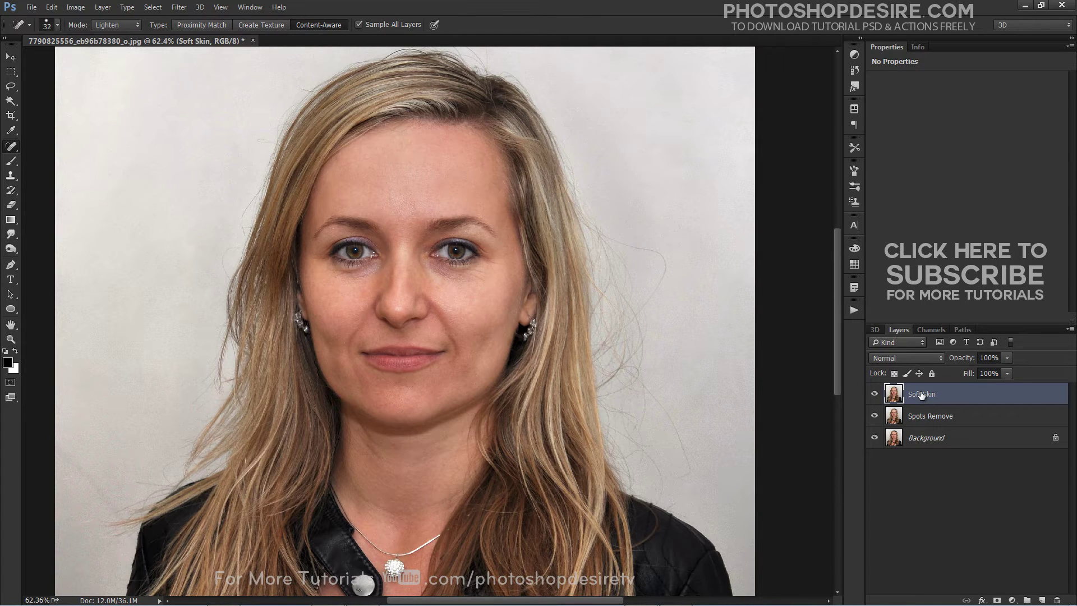
Step: Apply a High Pass filter with about a 22-pixel radius to the Soft Skin layer
{"action": "left_click", "coordinate": [11, 57]}
{"action": "left_click", "coordinate": [178, 7]}
{"action": "mouse_move", "coordinate": [185, 217]}
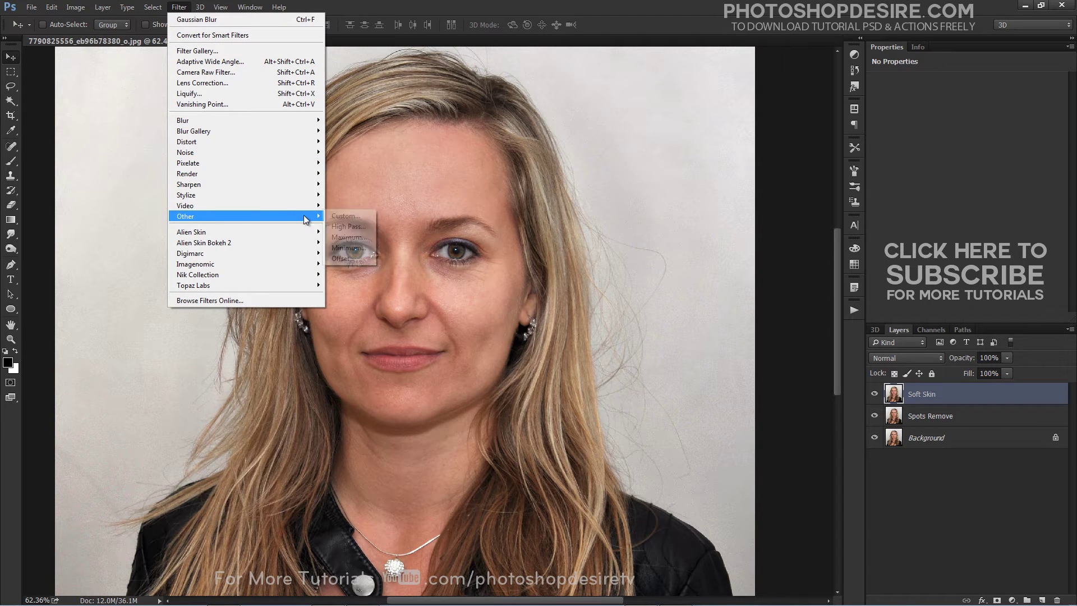
{"action": "left_click", "coordinate": [351, 227]}
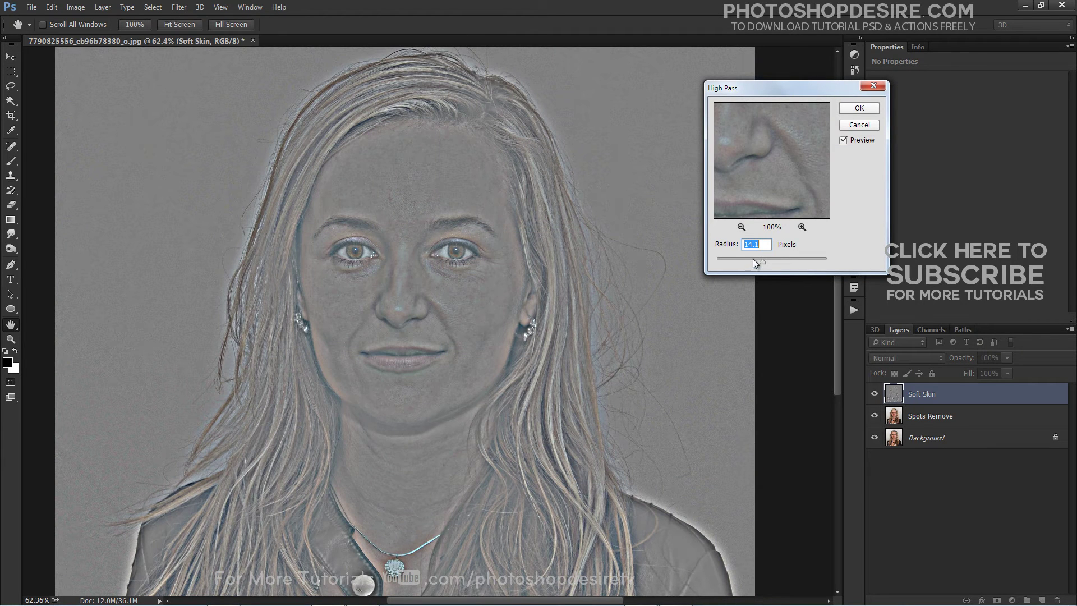
{"action": "left_click_drag", "start_coordinate": [760, 261], "coordinate": [770, 262]}
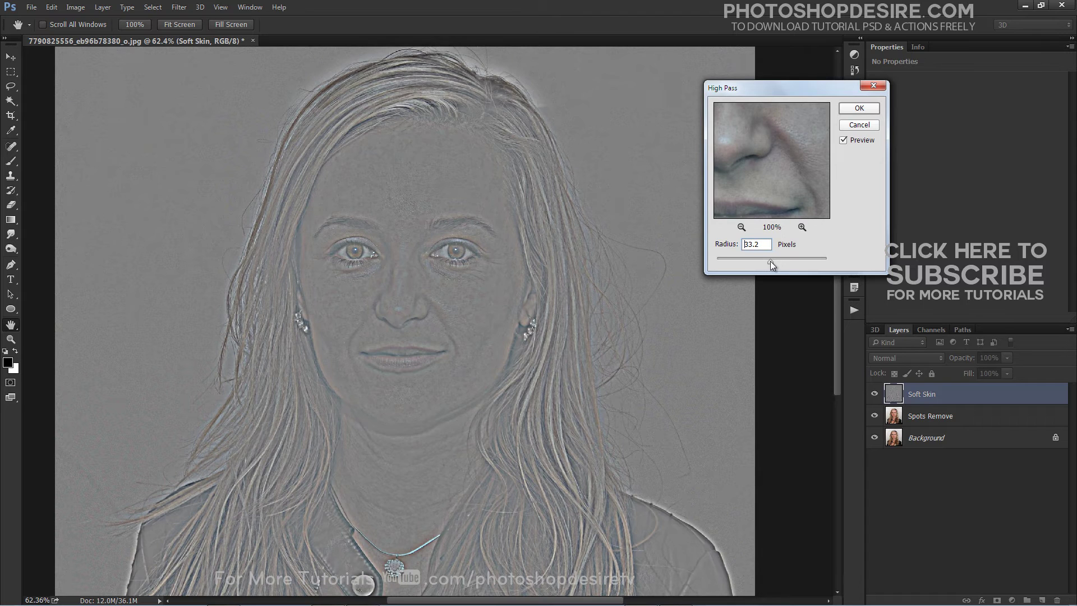
{"action": "left_click_drag", "start_coordinate": [769, 261], "coordinate": [767, 264]}
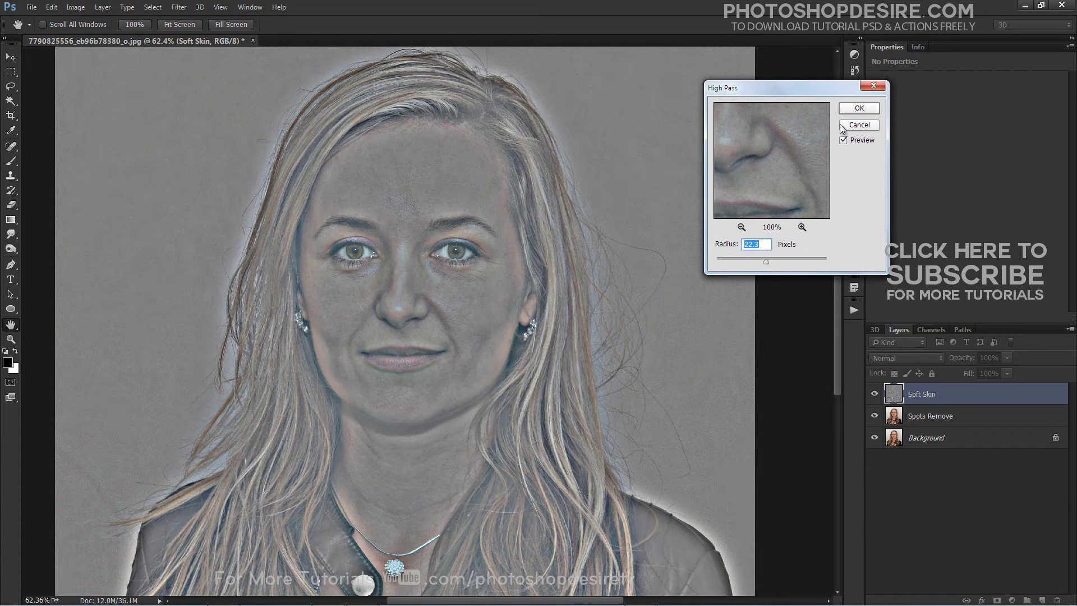
{"action": "left_click", "coordinate": [858, 107]}
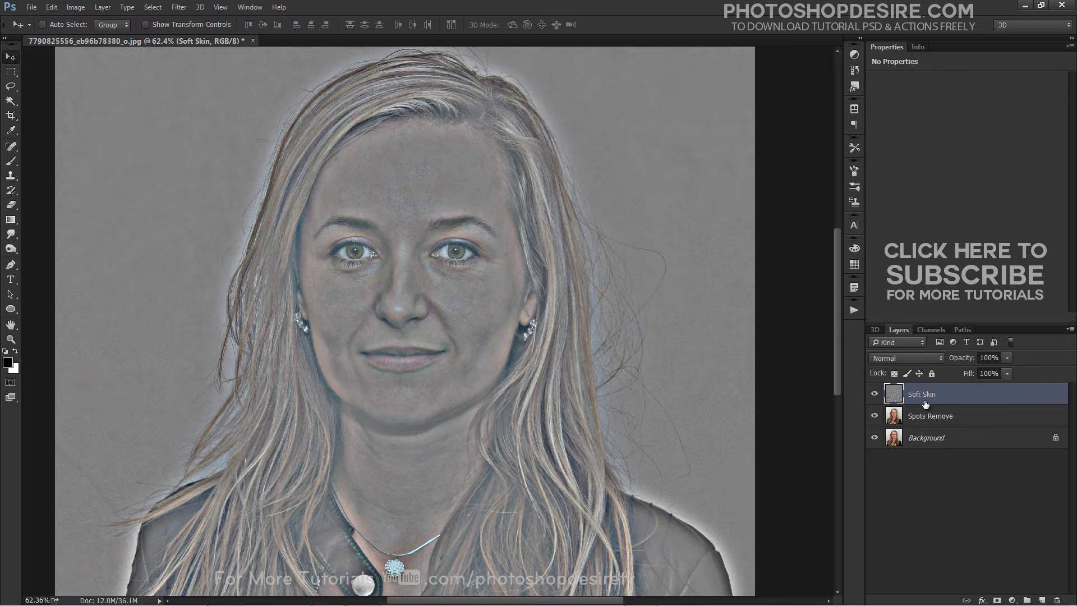
Step: Apply a Gaussian Blur of about 7.6 pixels to the Soft Skin layer
{"action": "left_click", "coordinate": [179, 12]}
{"action": "mouse_move", "coordinate": [245, 120]}
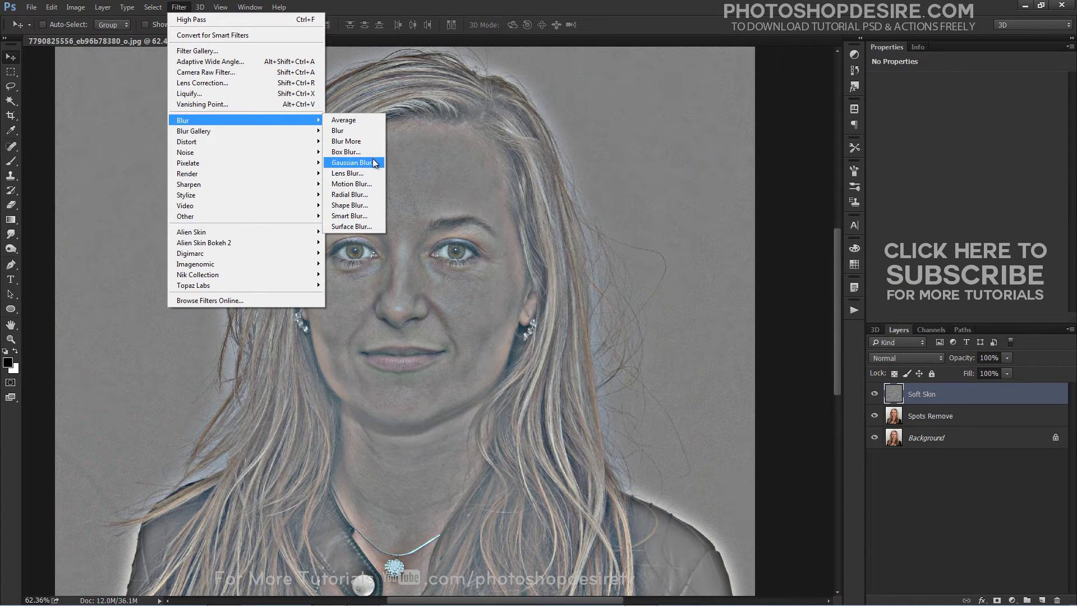
{"action": "left_click", "coordinate": [377, 163]}
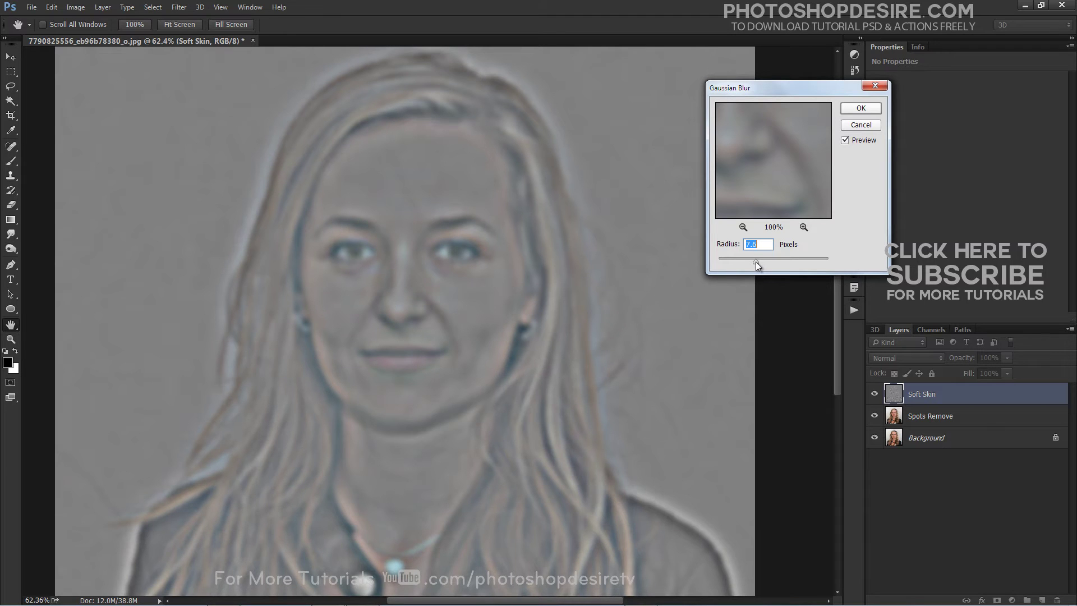
{"action": "left_click", "coordinate": [860, 108]}
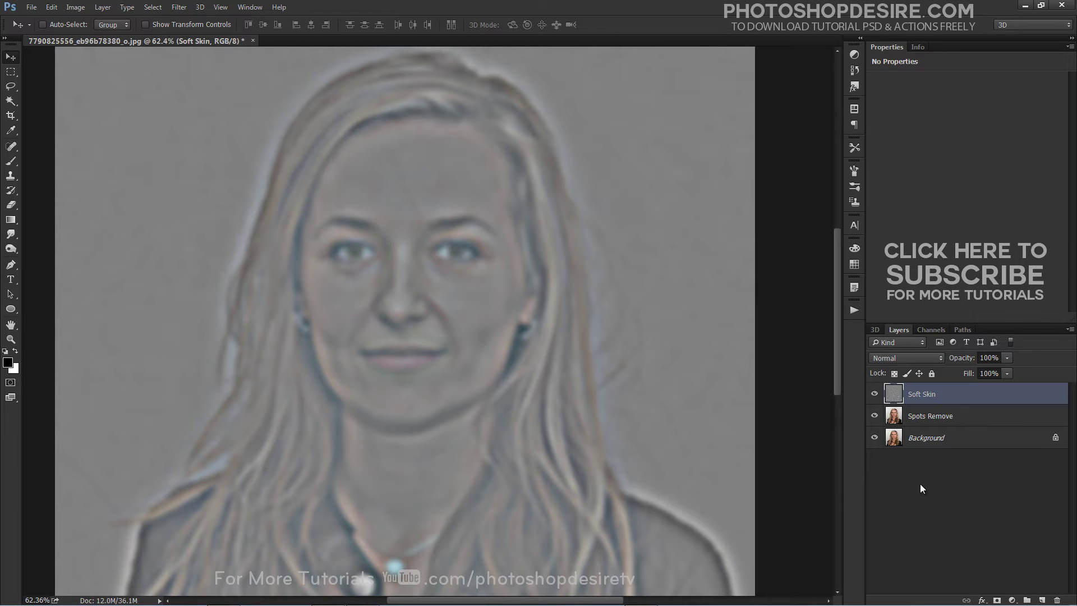
Step: Set the Soft Skin layer's blend mode to Linear Light and invert it
{"action": "left_click", "coordinate": [938, 359]}
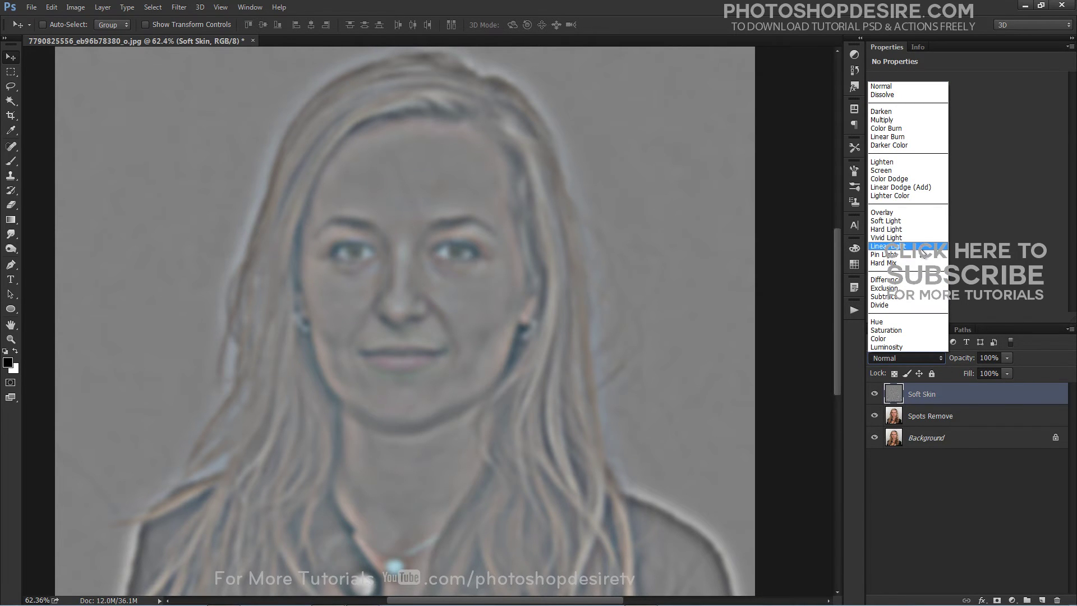
{"action": "left_click", "coordinate": [887, 245]}
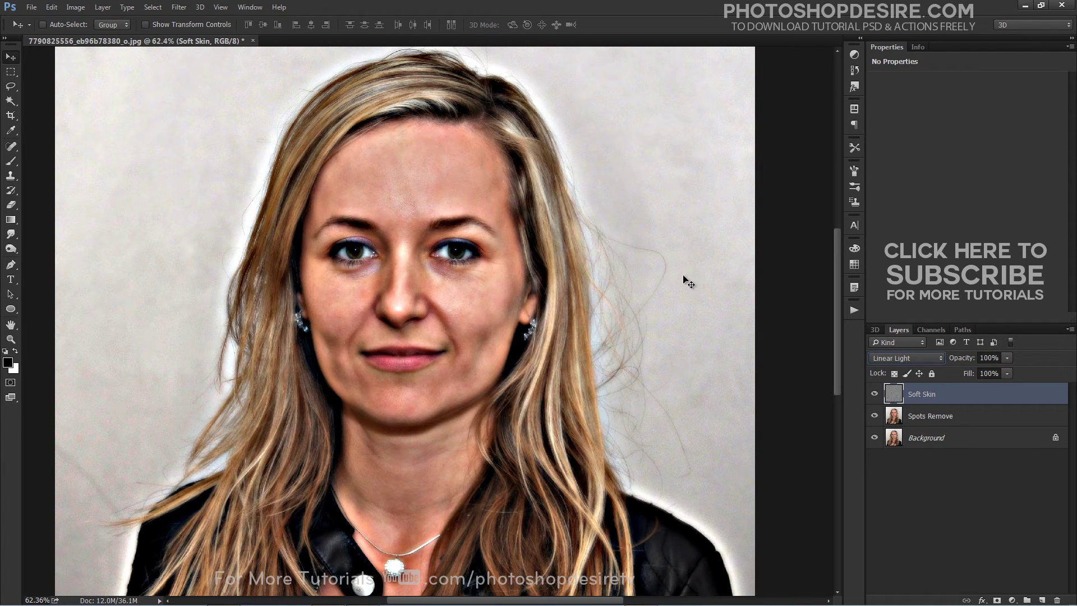
{"action": "left_click", "coordinate": [74, 7]}
{"action": "mouse_move", "coordinate": [91, 36]}
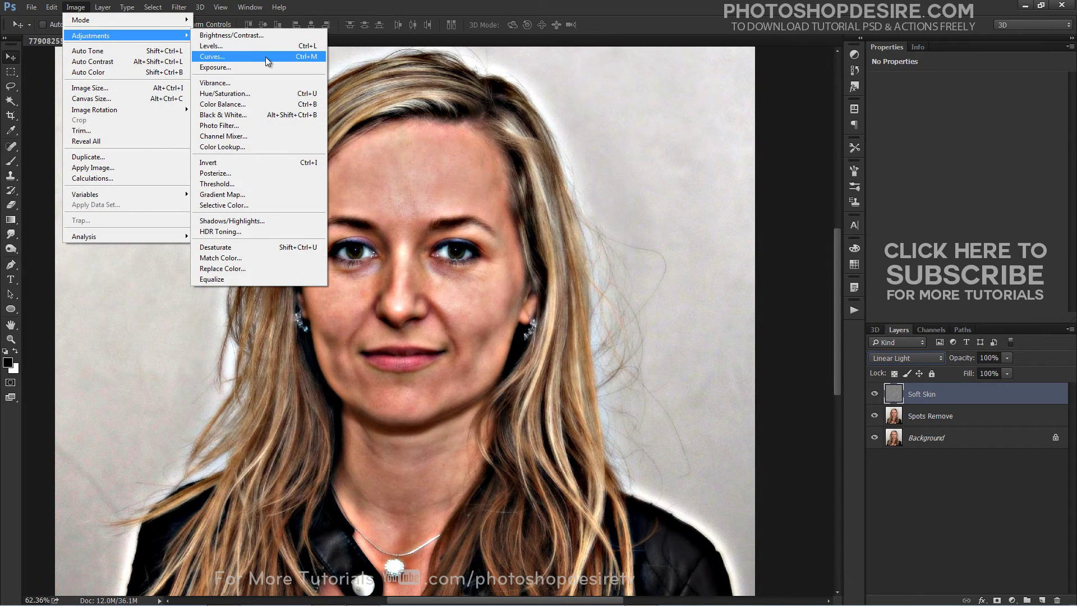
{"action": "left_click", "coordinate": [285, 163]}
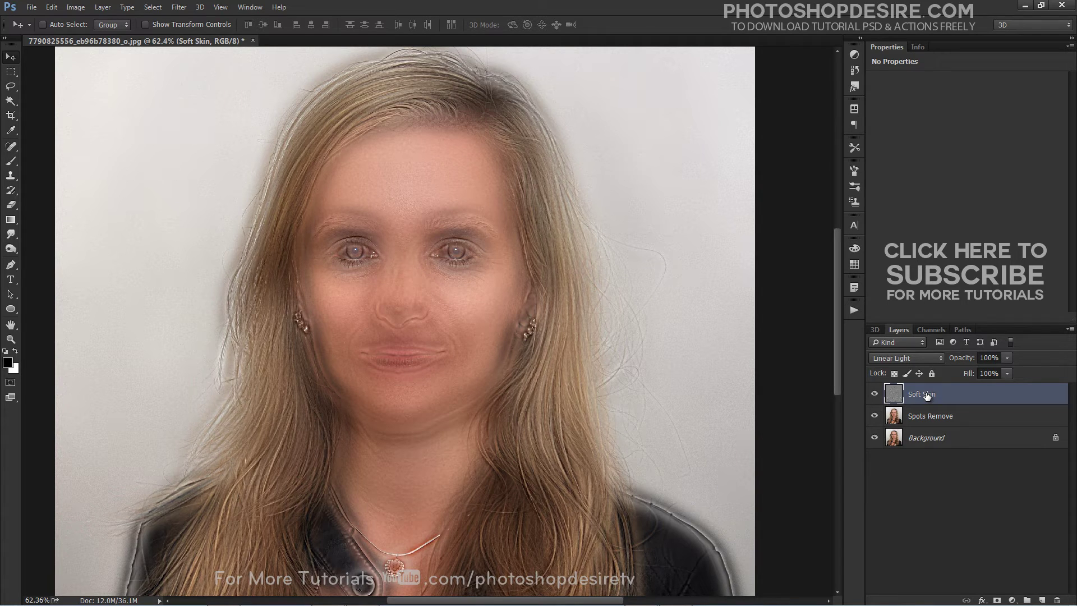
Step: Experiment with Soft Skin's This Layer Blend If sliders in Blending Options, then confirm
{"action": "left_click", "coordinate": [1069, 330]}
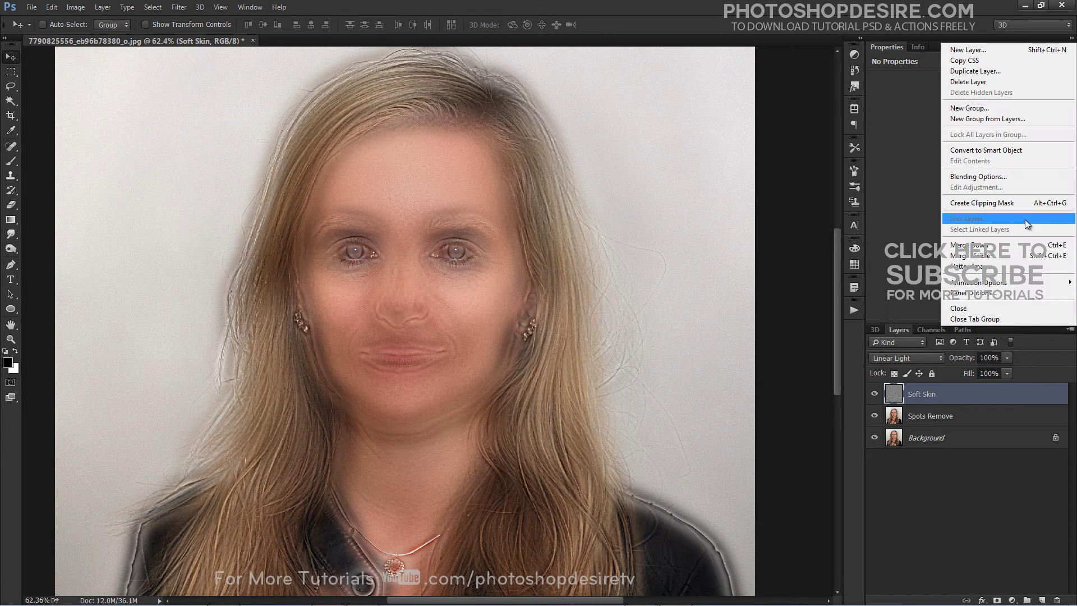
{"action": "left_click", "coordinate": [1023, 176]}
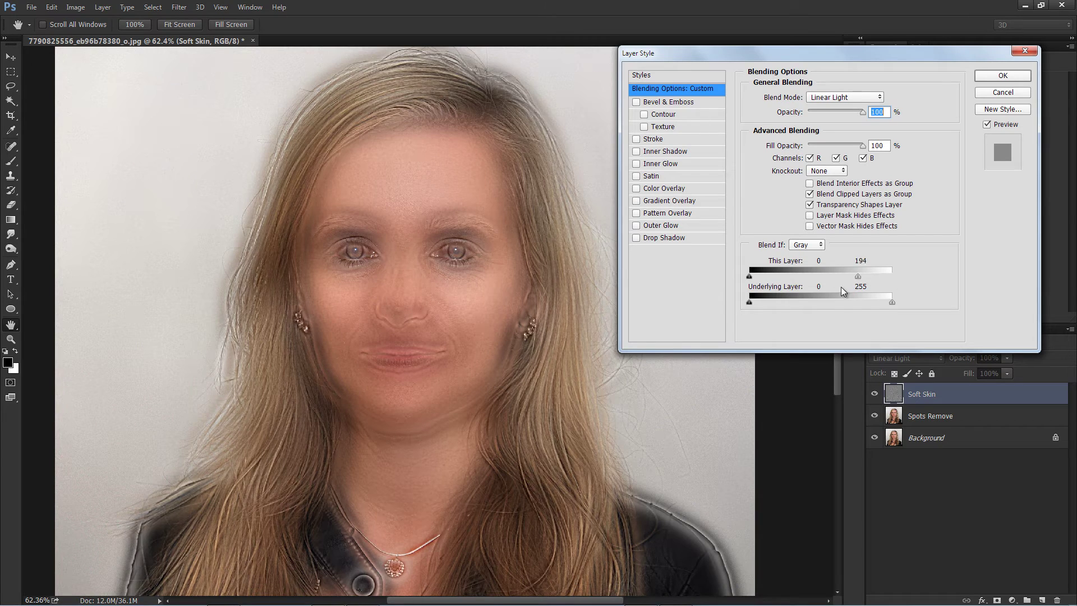
{"action": "left_click_drag", "start_coordinate": [892, 276], "coordinate": [923, 296]}
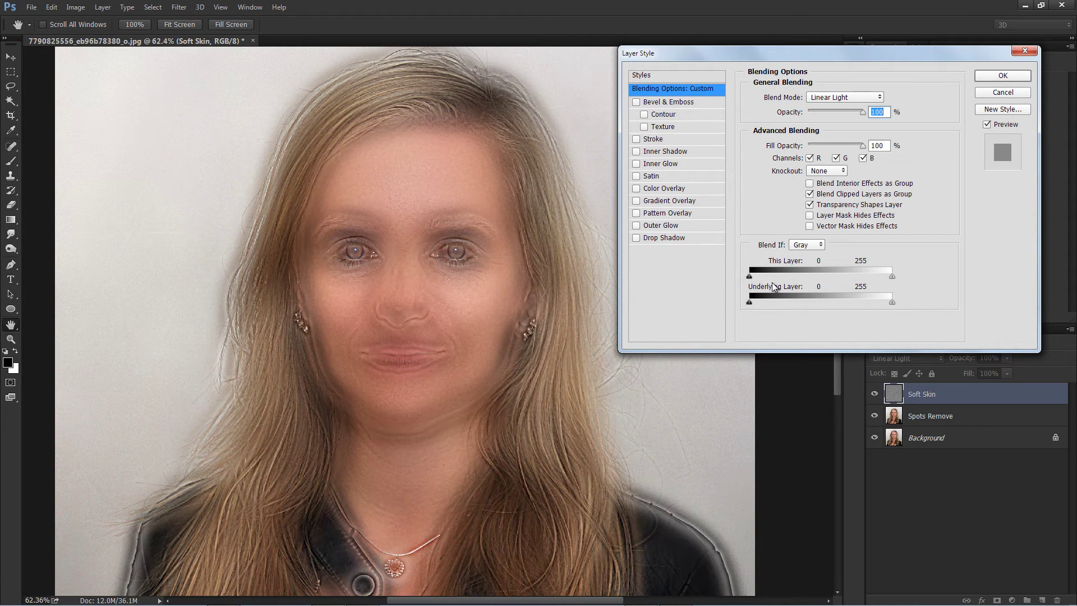
{"action": "mouse_move", "coordinate": [749, 276]}
{"action": "left_mouse_down"}
{"action": "mouse_move", "coordinate": [725, 284]}
{"action": "mouse_move", "coordinate": [867, 285]}
{"action": "left_mouse_up"}
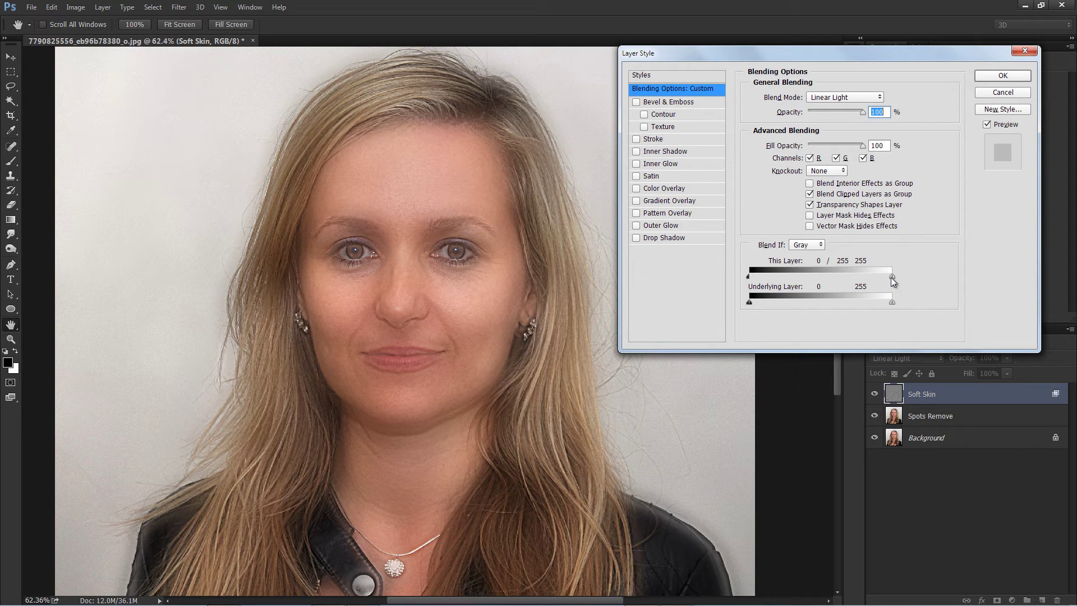
{"action": "left_click_drag", "start_coordinate": [891, 277], "coordinate": [883, 279]}
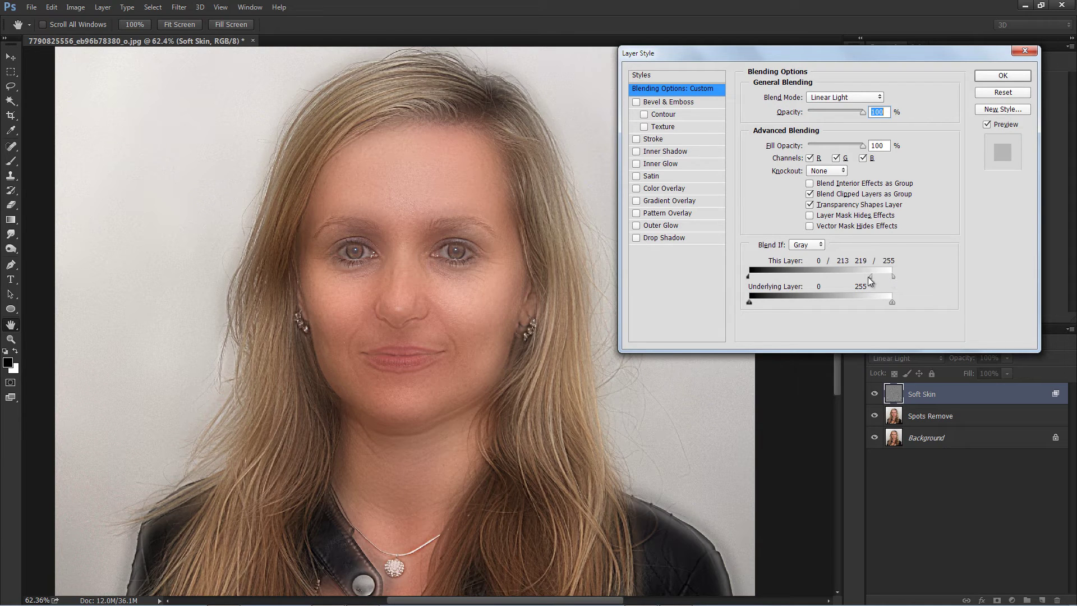
{"action": "left_click_drag", "start_coordinate": [811, 277], "coordinate": [749, 281]}
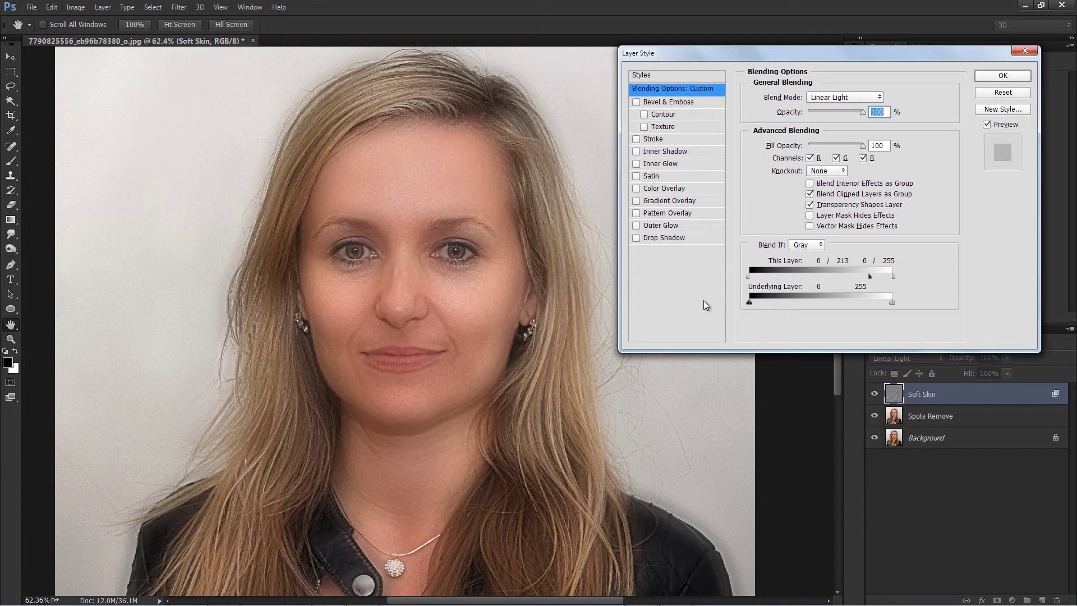
{"action": "left_click_drag", "start_coordinate": [869, 277], "coordinate": [894, 277]}
{"action": "left_click", "coordinate": [1000, 77]}
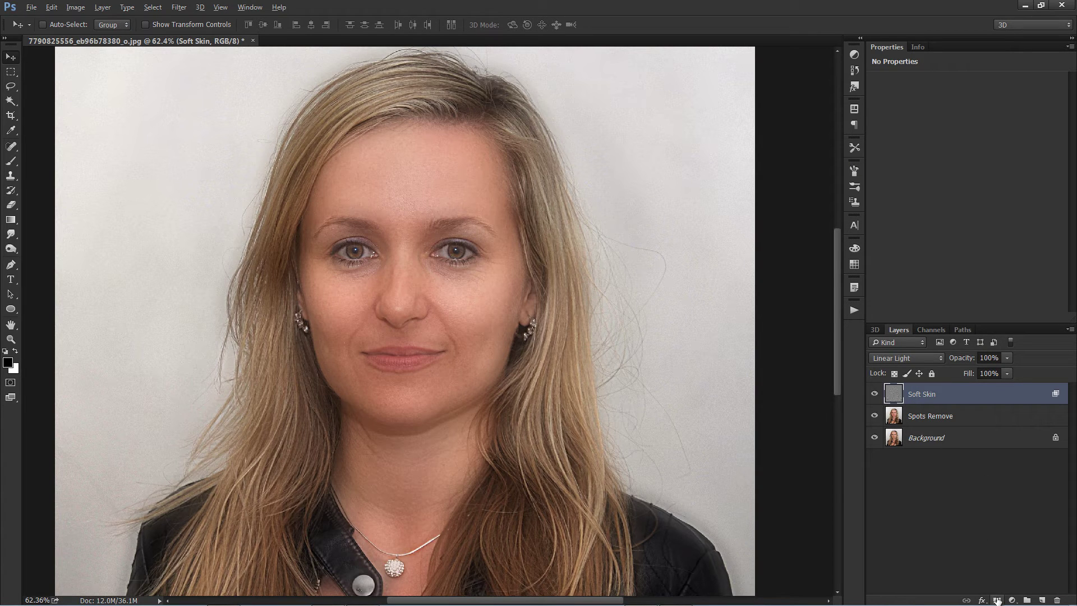
Step: Add a black layer mask to Soft Skin and ready the Brush with white foreground
{"action": "left_click", "coordinate": [997, 599], "text": "alt"}
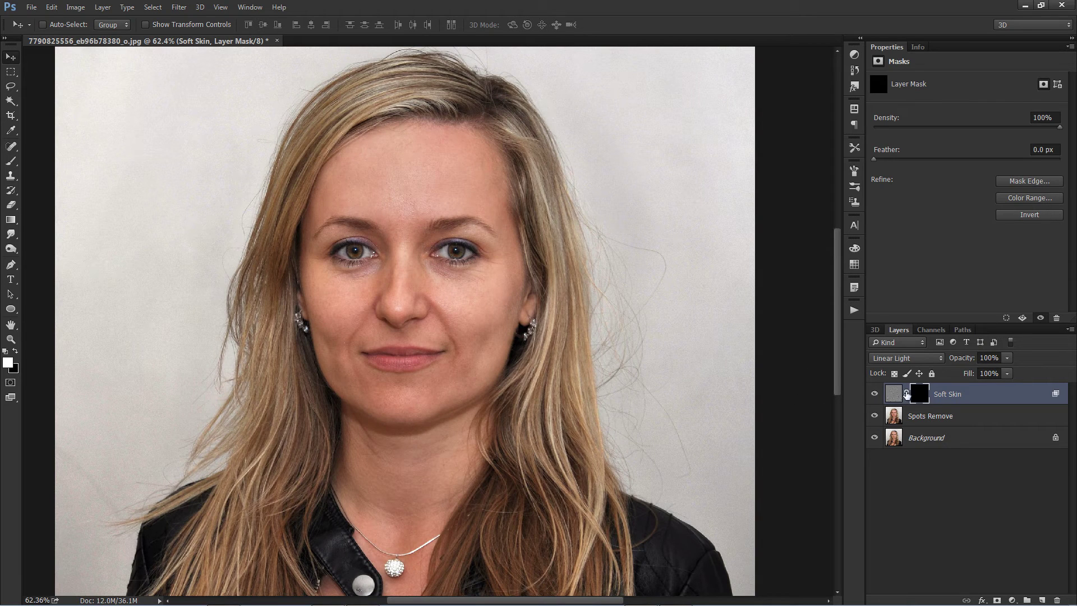
{"action": "left_click", "coordinate": [12, 162]}
{"action": "left_click", "coordinate": [59, 162]}
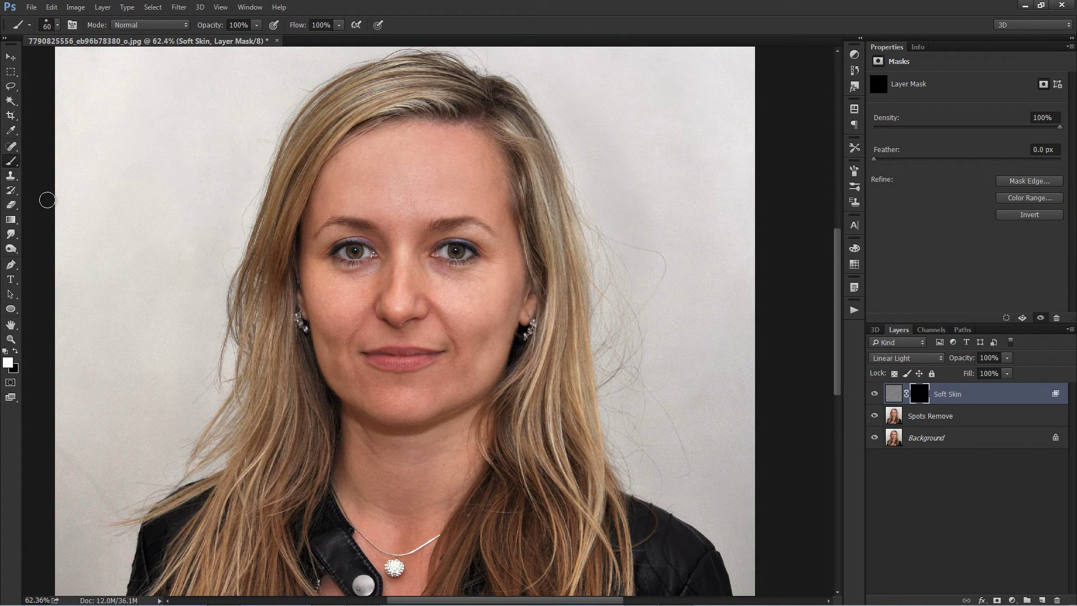
{"action": "key", "text": "x"}
{"action": "left_click", "coordinate": [9, 362]}
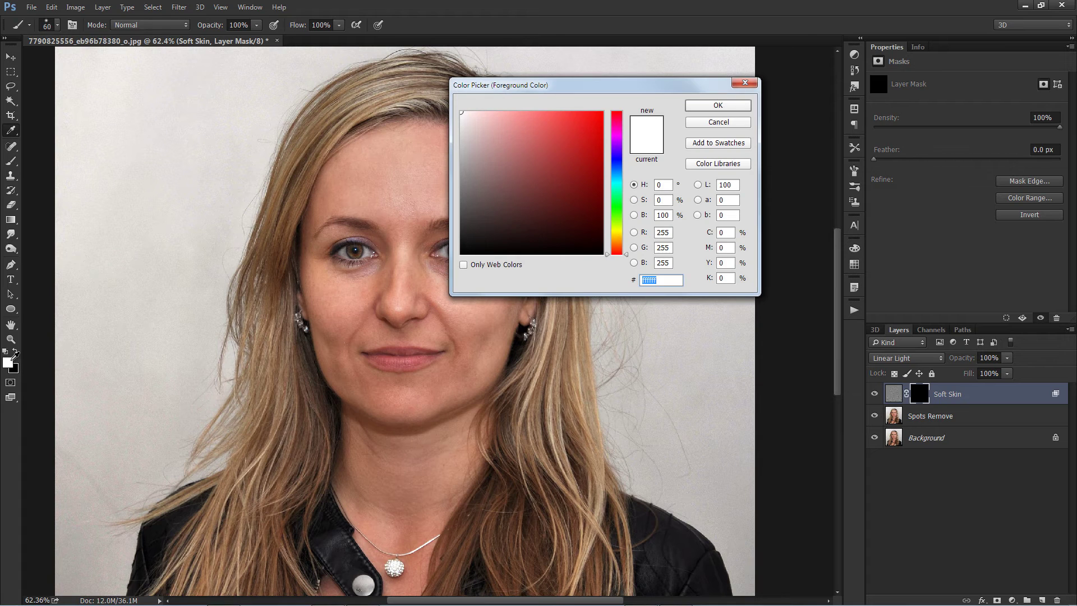
{"action": "left_click", "coordinate": [718, 107]}
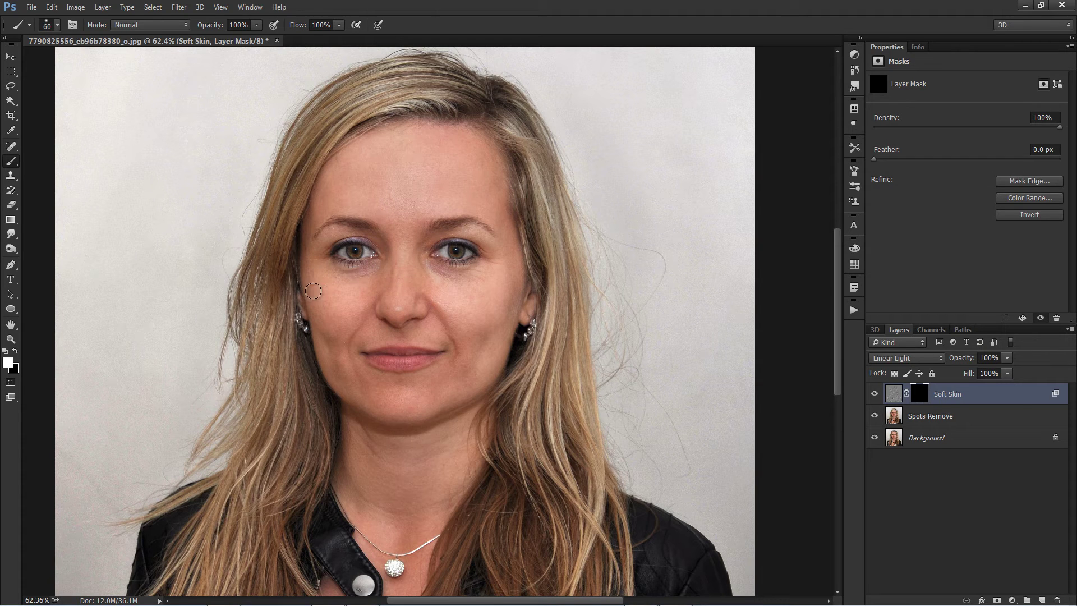
Step: Paint the smoothing back onto the left cheek, neck and forehead skin
{"action": "left_click_drag", "start_coordinate": [318, 304], "coordinate": [347, 302]}
{"action": "key", "text": "bracketright"}
{"action": "key", "text": "bracketright"}
{"action": "key", "text": "bracketright"}
{"action": "key", "text": "bracketright"}
{"action": "key", "text": "bracketright"}
{"action": "key", "text": "bracketright"}
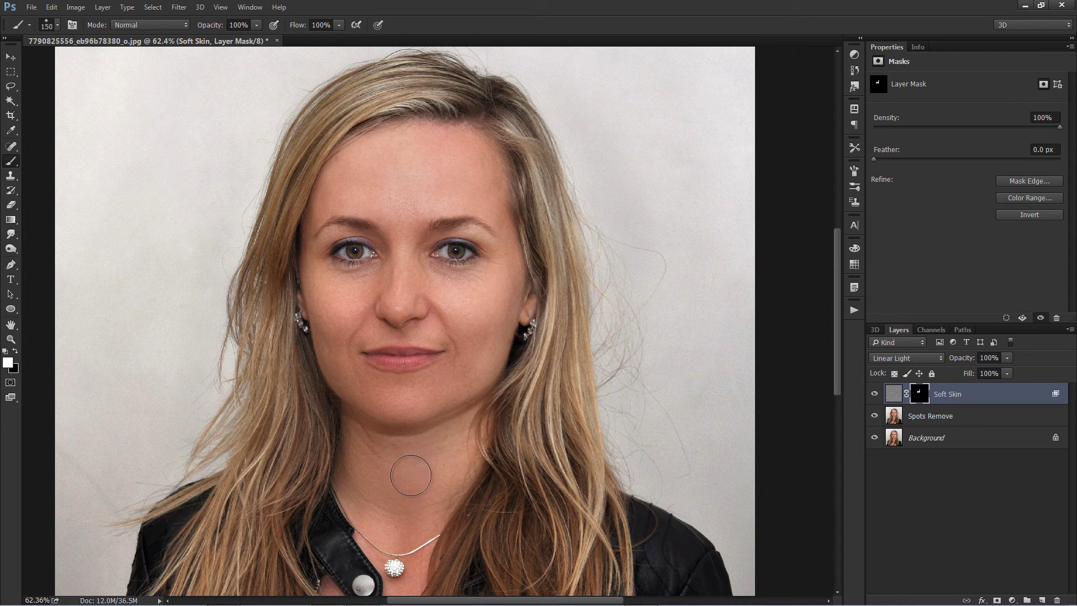
{"action": "left_click_drag", "start_coordinate": [418, 455], "coordinate": [348, 169]}
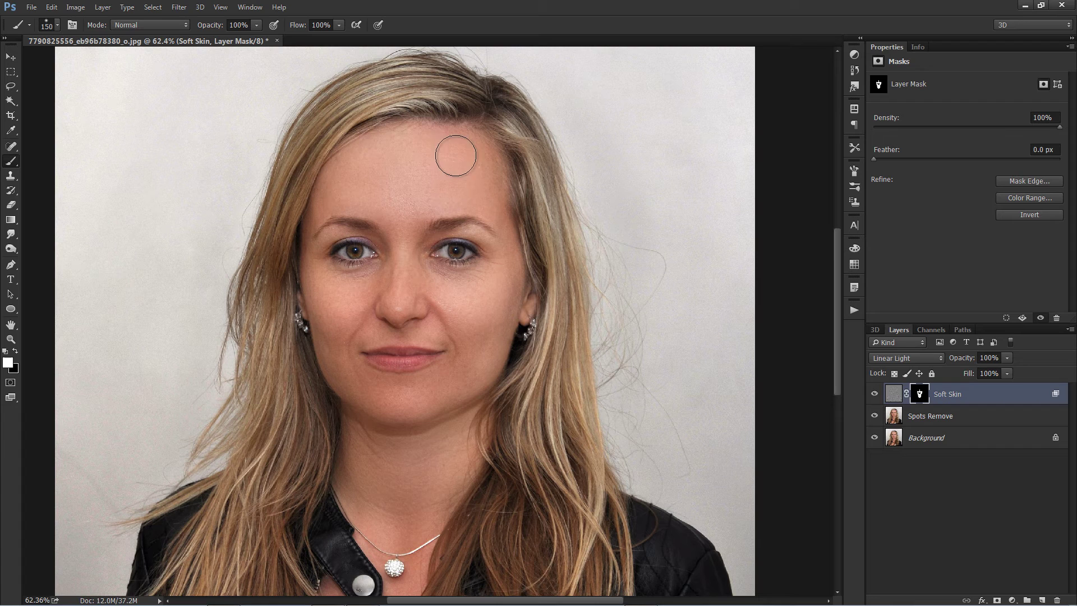
{"action": "key", "text": "bracketleft"}
{"action": "key", "text": "bracketleft"}
{"action": "key", "text": "bracketleft"}
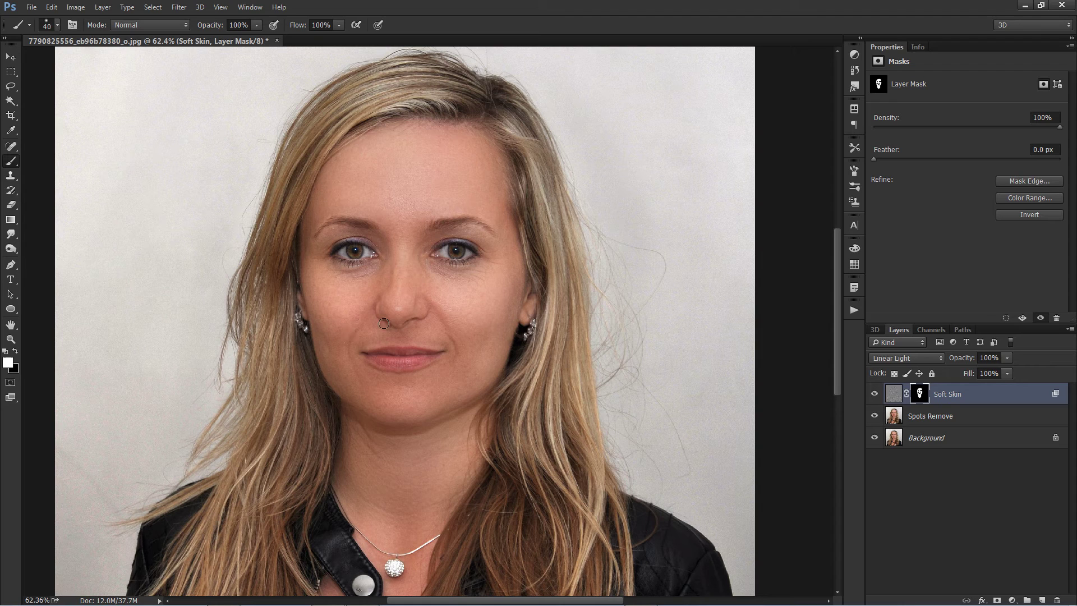
Step: View the Soft Skin mask and paint its grey gaps on cheek, nose, chin and neck white
{"action": "left_click", "coordinate": [918, 393], "text": "alt"}
{"action": "mouse_move", "coordinate": [401, 299]}
{"action": "left_mouse_down"}
{"action": "mouse_move", "coordinate": [367, 296]}
{"action": "mouse_move", "coordinate": [340, 330]}
{"action": "mouse_move", "coordinate": [407, 324]}
{"action": "mouse_move", "coordinate": [395, 333]}
{"action": "mouse_move", "coordinate": [439, 304]}
{"action": "mouse_move", "coordinate": [454, 325]}
{"action": "mouse_move", "coordinate": [446, 303]}
{"action": "left_mouse_up"}
{"action": "mouse_move", "coordinate": [379, 484]}
{"action": "left_mouse_down"}
{"action": "mouse_move", "coordinate": [379, 425]}
{"action": "mouse_move", "coordinate": [462, 393]}
{"action": "mouse_move", "coordinate": [379, 433]}
{"action": "mouse_move", "coordinate": [404, 438]}
{"action": "left_mouse_up"}
{"action": "left_click_drag", "start_coordinate": [463, 397], "coordinate": [421, 426]}
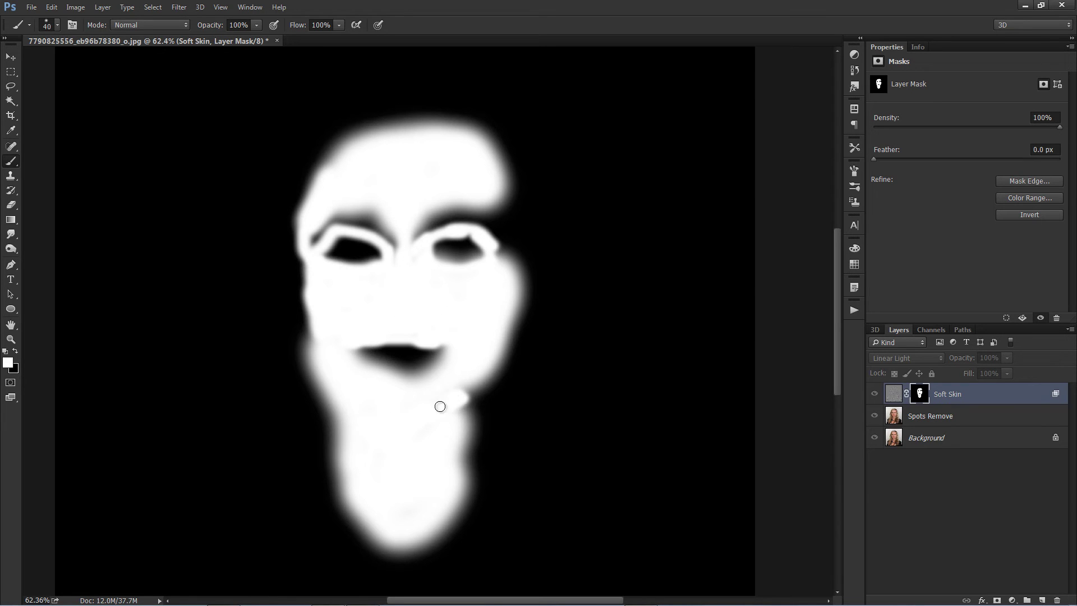
{"action": "left_click", "coordinate": [922, 393], "text": "alt"}
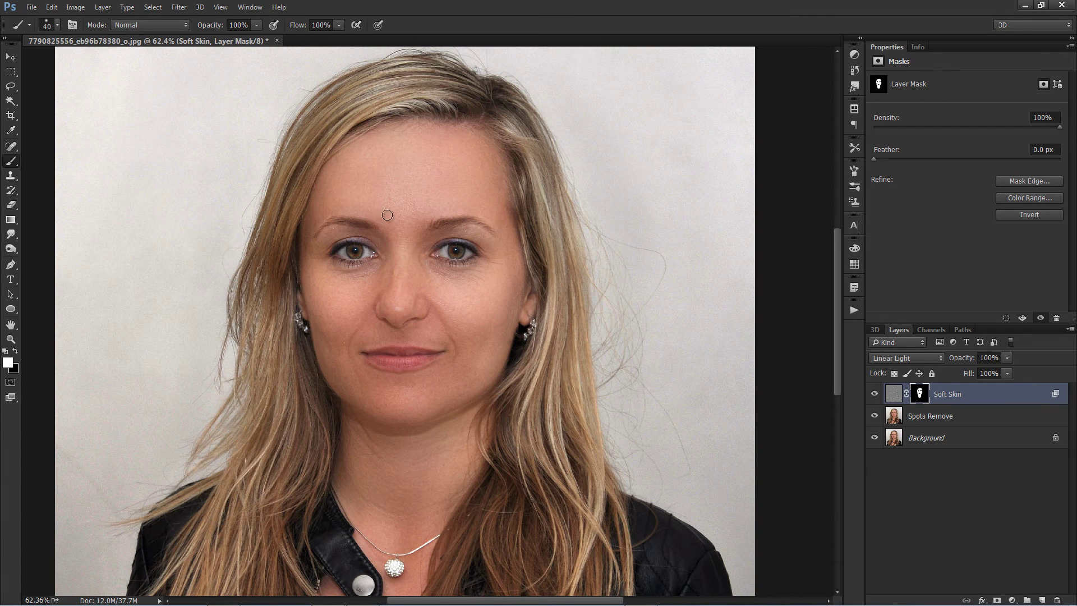
Step: Toggle the mask view and retouching layers' visibility to compare before and after
{"action": "left_click", "coordinate": [922, 393], "text": "alt"}
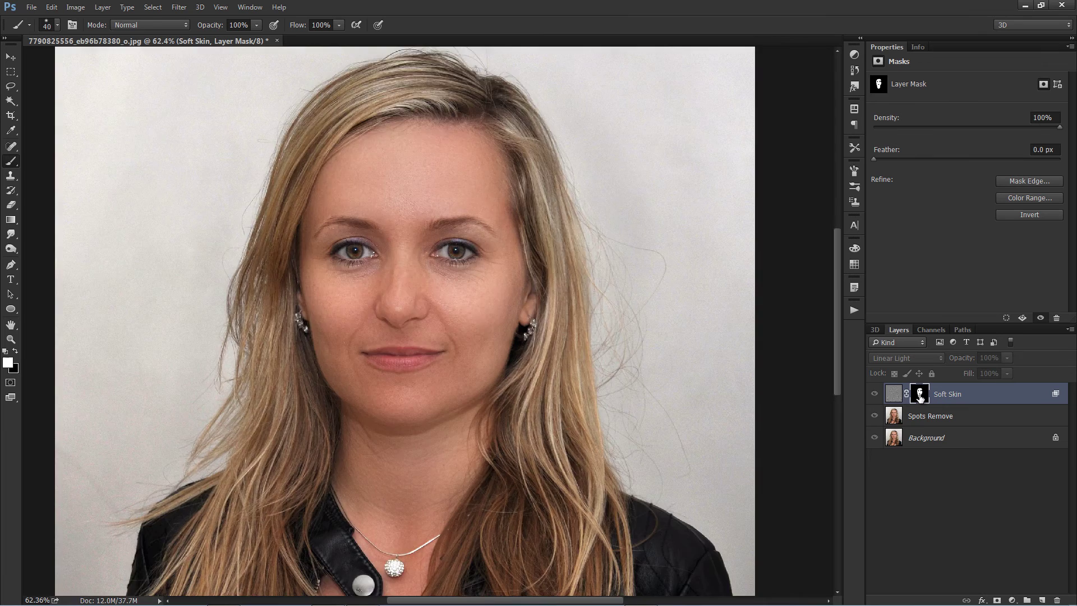
{"action": "left_click", "coordinate": [921, 394], "text": "alt"}
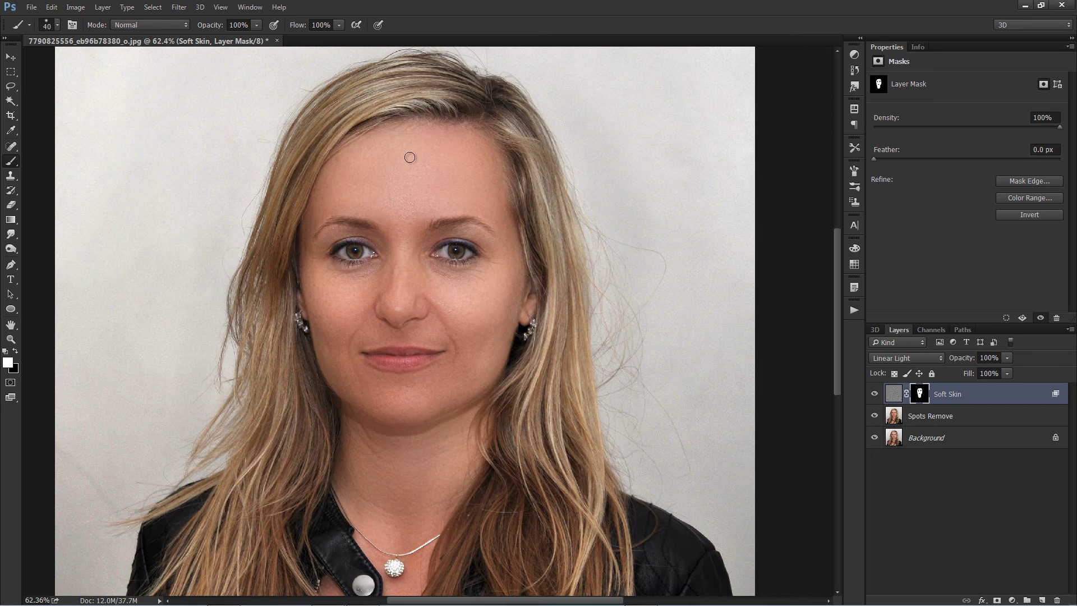
{"action": "scroll", "coordinate": [482, 203], "scroll_direction": "up", "scroll_amount": 2}
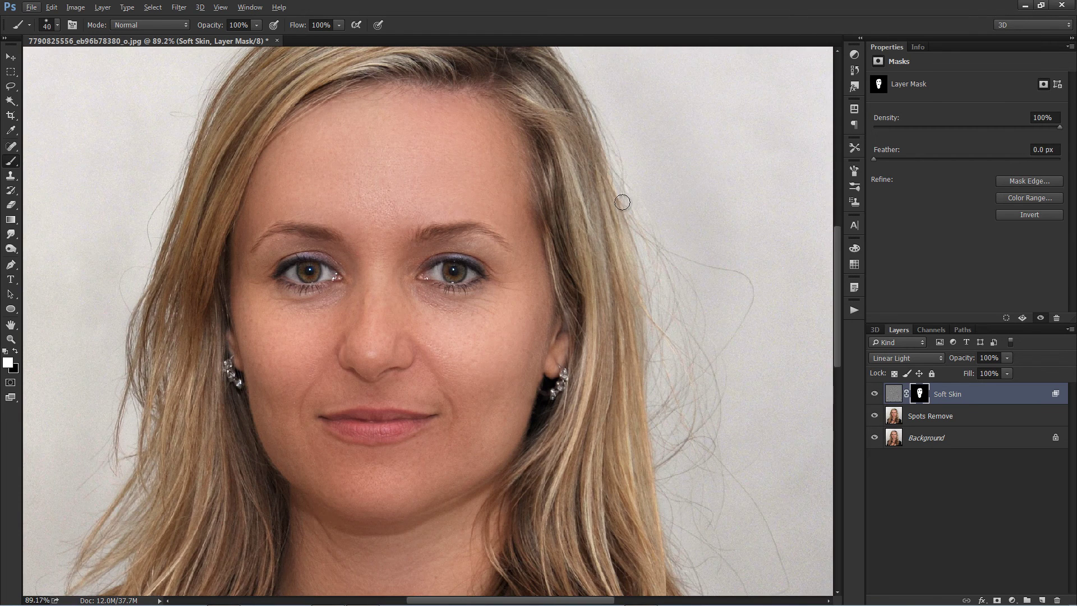
{"action": "left_click", "coordinate": [874, 438], "text": "alt"}
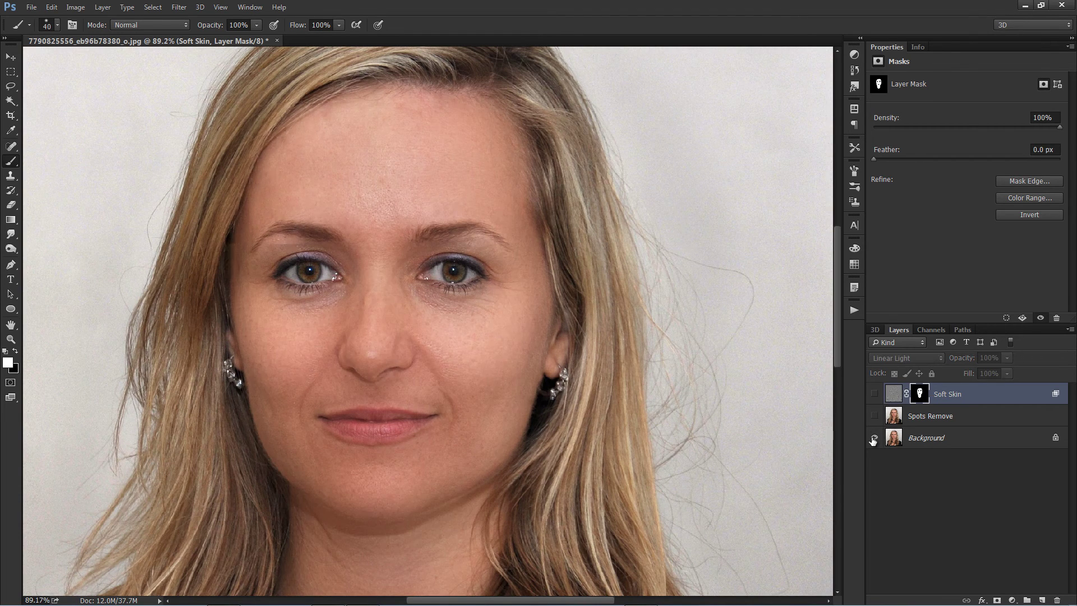
{"action": "left_click", "coordinate": [874, 438], "text": "alt"}
{"action": "left_click", "coordinate": [873, 438], "text": "alt"}
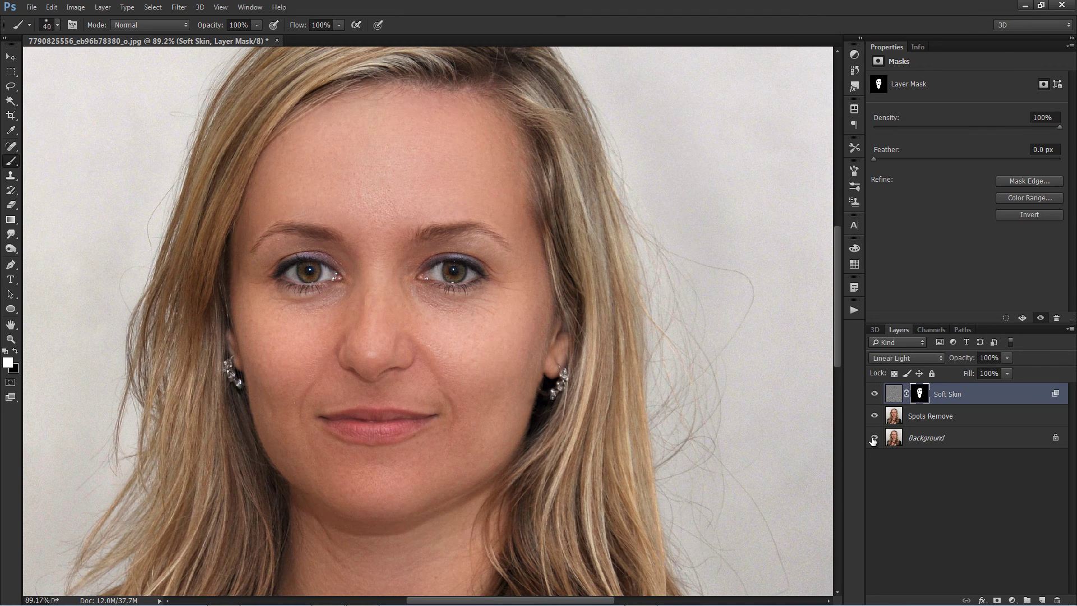
{"action": "left_click", "coordinate": [874, 438], "text": "alt"}
{"action": "left_click", "coordinate": [918, 394], "text": "alt"}
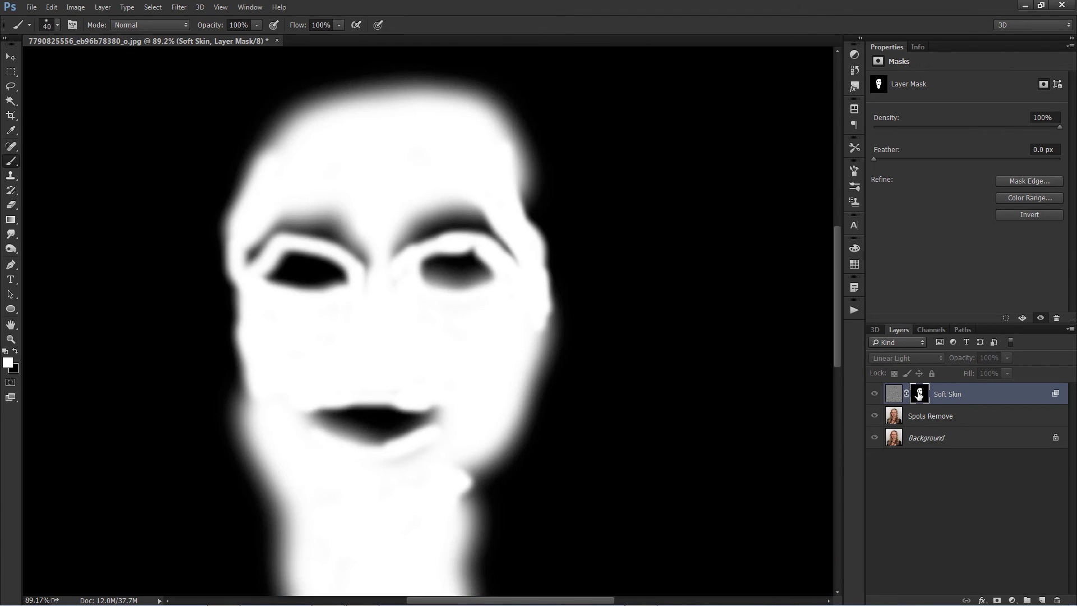
{"action": "left_click", "coordinate": [919, 394], "text": "alt"}
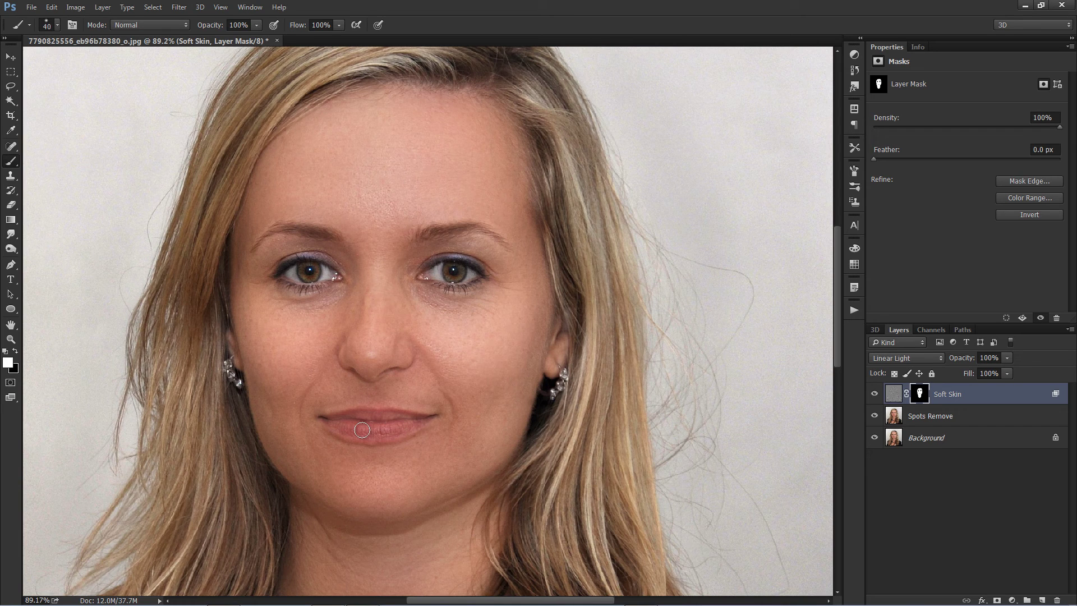
Step: Paint black over the lips and eyes to remove the smoothing there
{"action": "key", "text": "x"}
{"action": "mouse_move", "coordinate": [352, 417]}
{"action": "left_mouse_down"}
{"action": "mouse_move", "coordinate": [421, 421]}
{"action": "mouse_move", "coordinate": [343, 425]}
{"action": "left_mouse_up"}
{"action": "left_click_drag", "start_coordinate": [290, 274], "coordinate": [321, 273]}
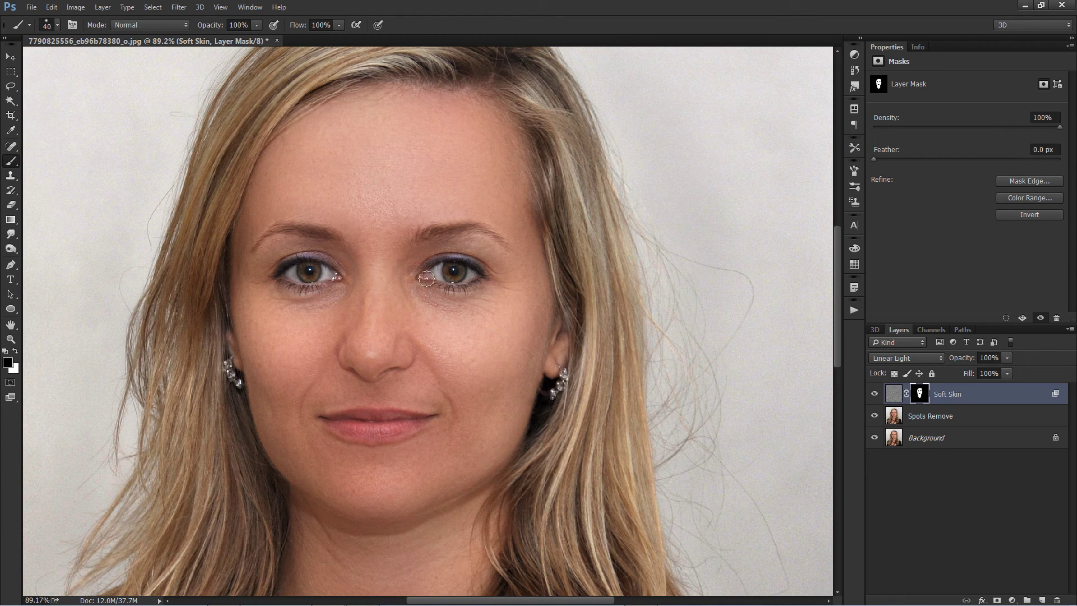
{"action": "scroll", "coordinate": [455, 286], "scroll_direction": "down", "scroll_amount": 4}
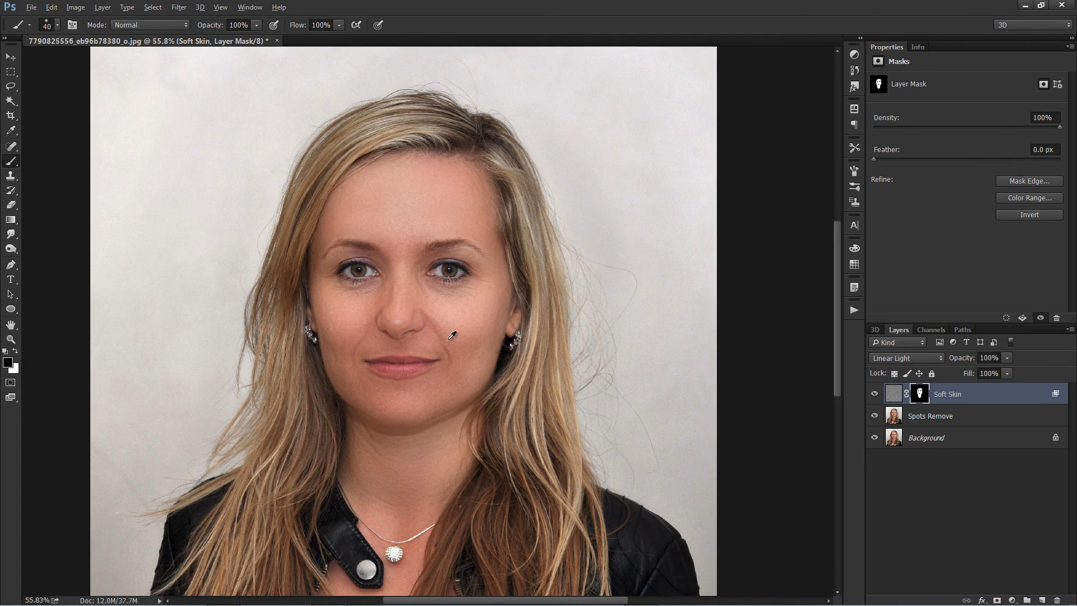
{"action": "scroll", "coordinate": [421, 378], "scroll_direction": "down", "scroll_amount": 3}
Step: Paint smoothing onto the neck and chest with a larger brush, then compare against the original
{"action": "key", "text": "bracketright"}
{"action": "key", "text": "bracketright"}
{"action": "key", "text": "bracketright"}
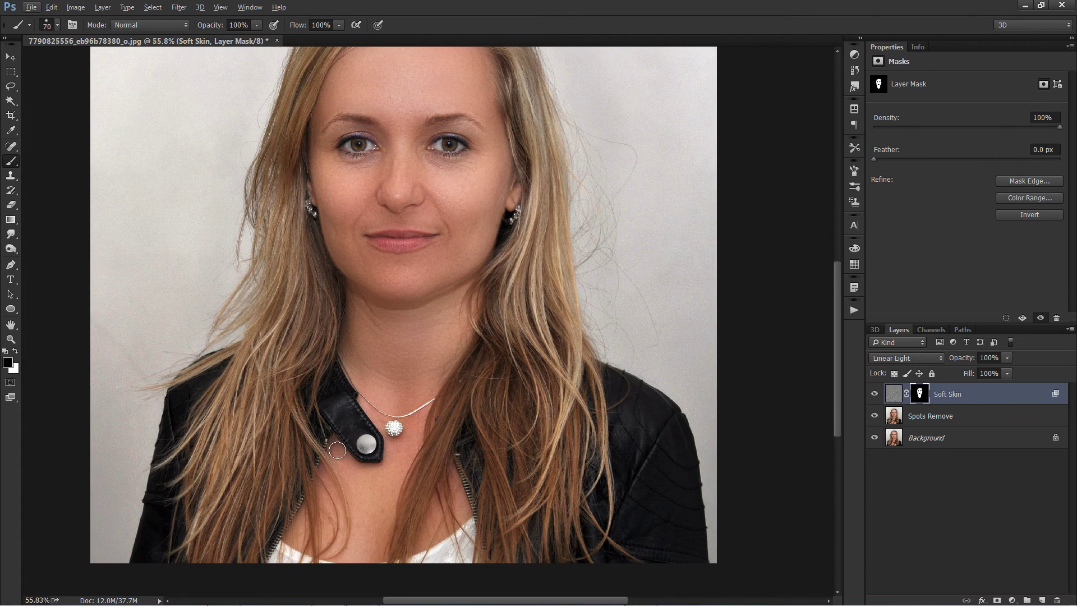
{"action": "mouse_move", "coordinate": [337, 450]}
{"action": "left_mouse_down"}
{"action": "mouse_move", "coordinate": [376, 523]}
{"action": "mouse_move", "coordinate": [299, 534]}
{"action": "mouse_move", "coordinate": [367, 543]}
{"action": "mouse_move", "coordinate": [449, 505]}
{"action": "mouse_move", "coordinate": [385, 423]}
{"action": "left_mouse_up"}
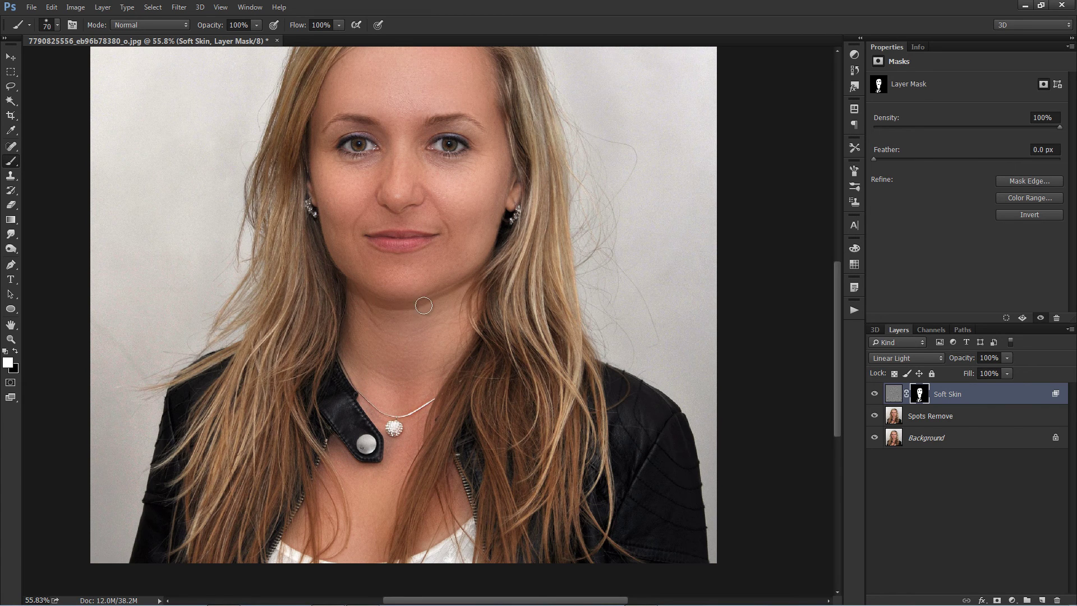
{"action": "scroll", "coordinate": [421, 321], "scroll_direction": "up", "scroll_amount": 3}
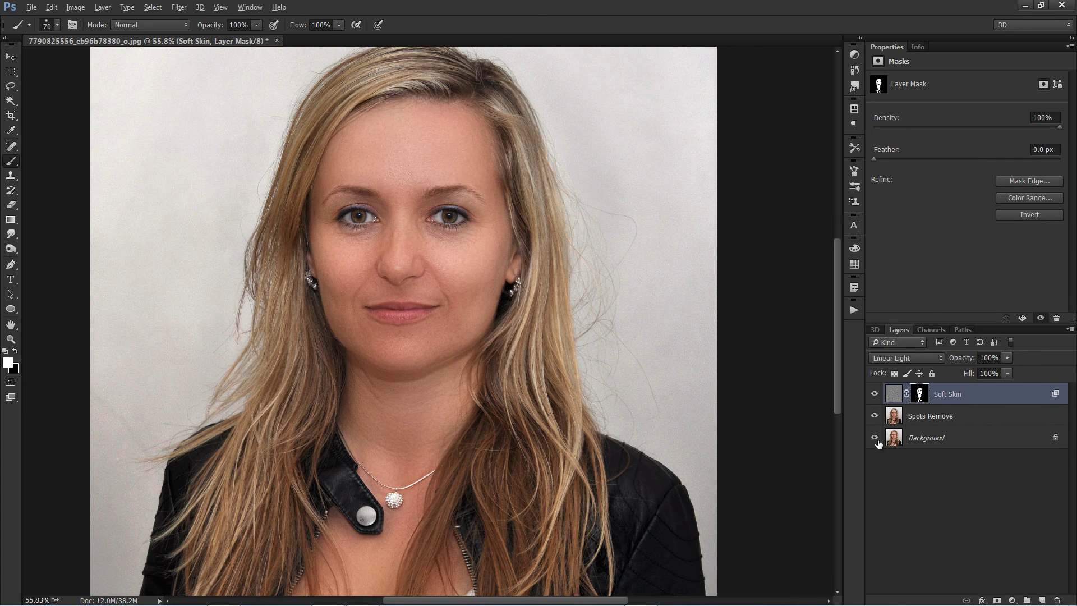
{"action": "left_click", "coordinate": [875, 438]}
{"action": "left_click", "coordinate": [875, 437]}
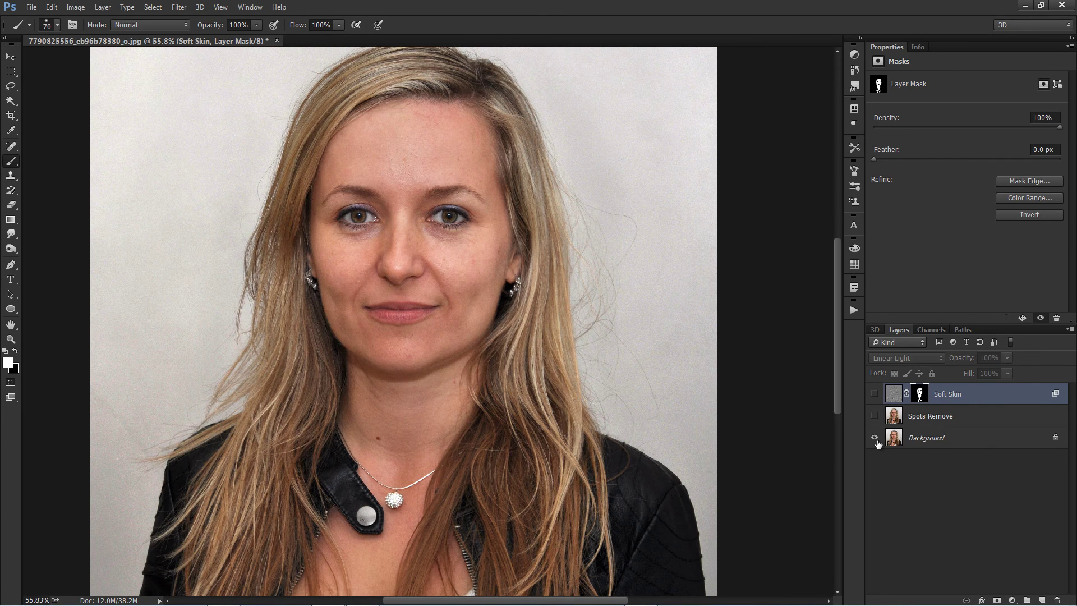
{"action": "left_click", "coordinate": [875, 438], "text": "alt"}
{"action": "left_click", "coordinate": [874, 437], "text": "alt"}
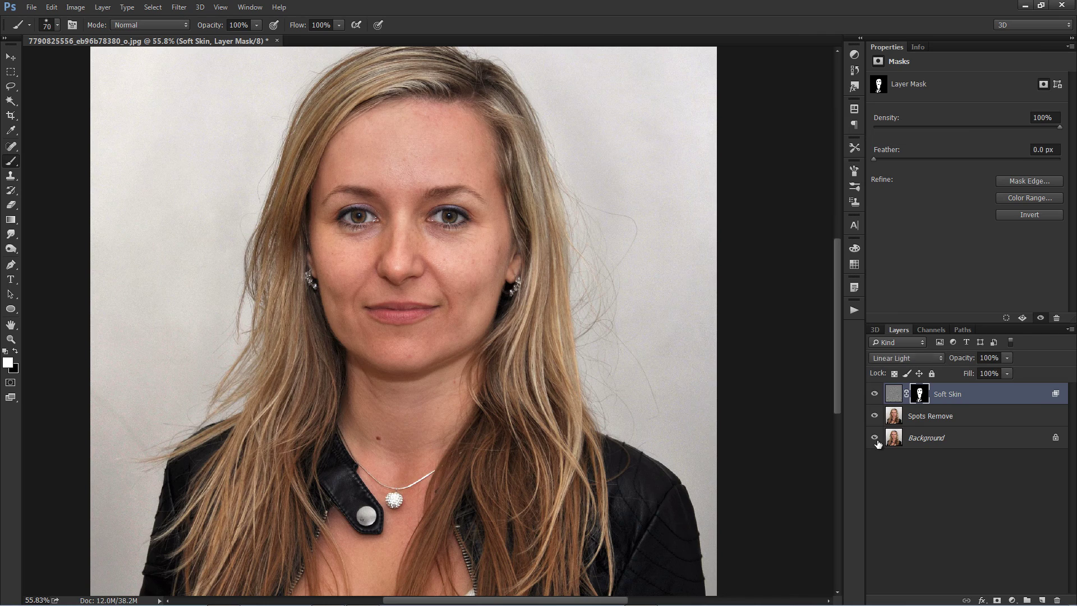
{"action": "scroll", "coordinate": [404, 236], "scroll_direction": "up", "scroll_amount": 5}
{"action": "scroll", "coordinate": [257, 185], "scroll_direction": "down", "scroll_amount": 2}
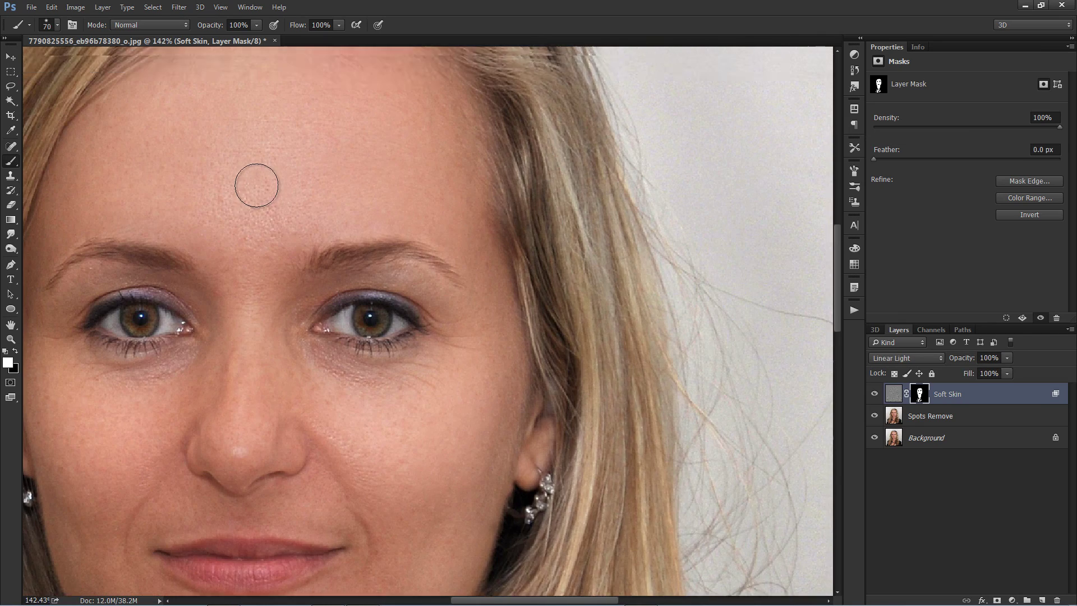
{"action": "scroll", "coordinate": [195, 210], "scroll_direction": "up", "scroll_amount": 1}
{"action": "scroll", "coordinate": [195, 209], "scroll_direction": "down", "scroll_amount": 2}
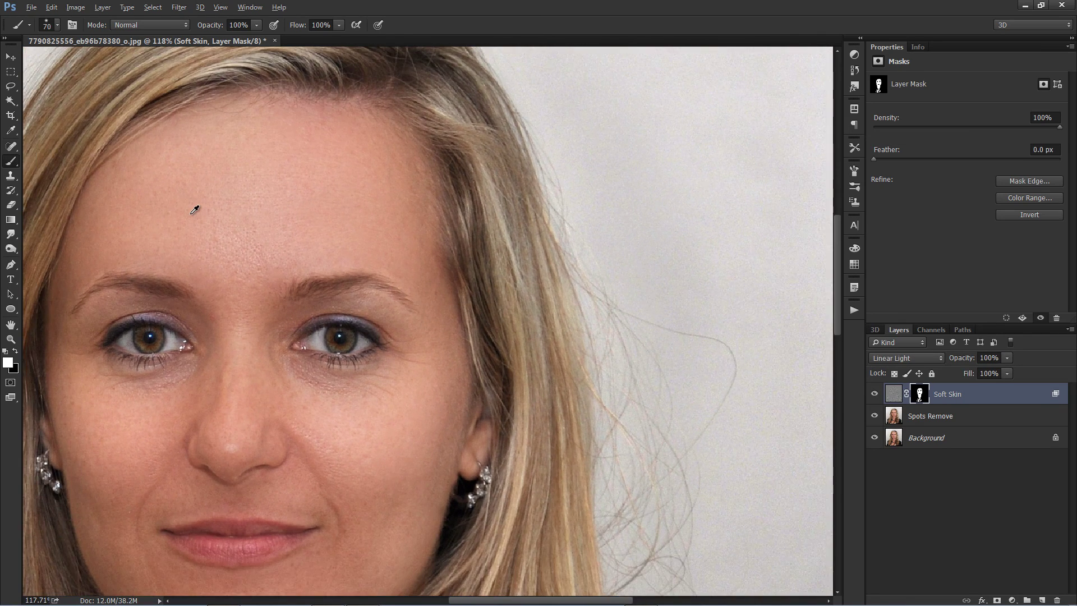